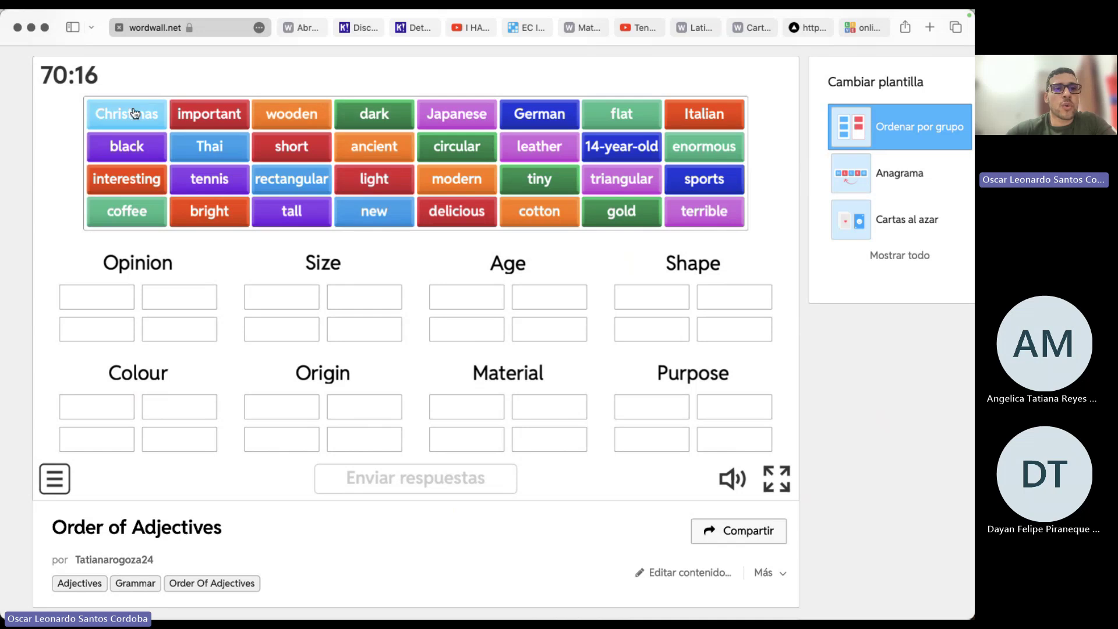
# - Place the words "Christmas" and "important" in the first two slots of the Opinion group
pyautogui.moveTo(133, 113); pyautogui.dragTo(149, 271)
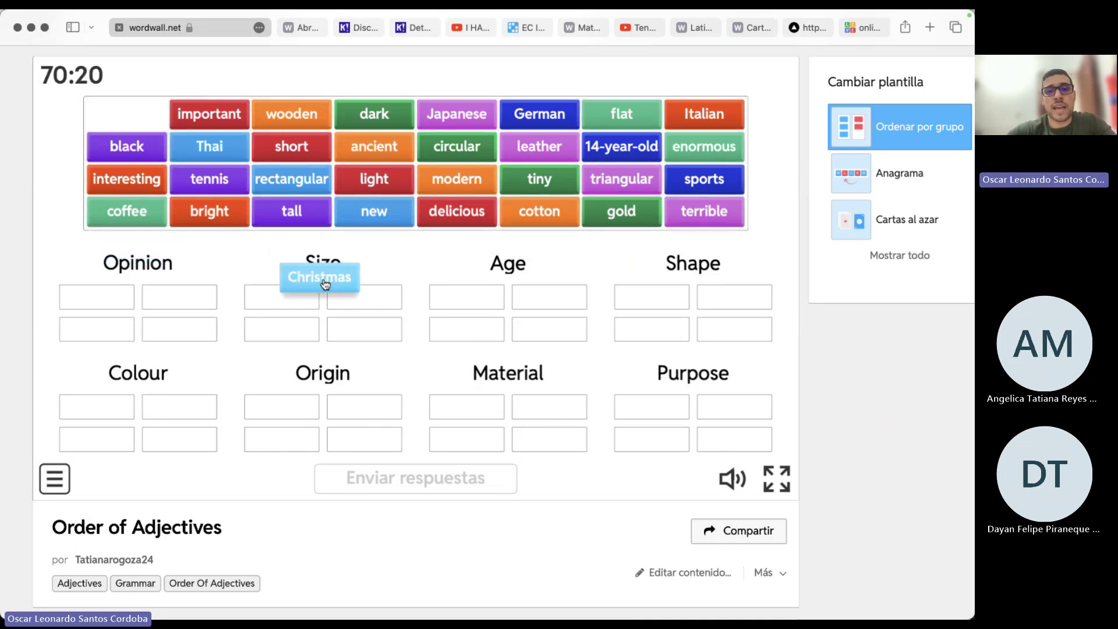
pyautogui.moveTo(324, 285); pyautogui.dragTo(220, 371)
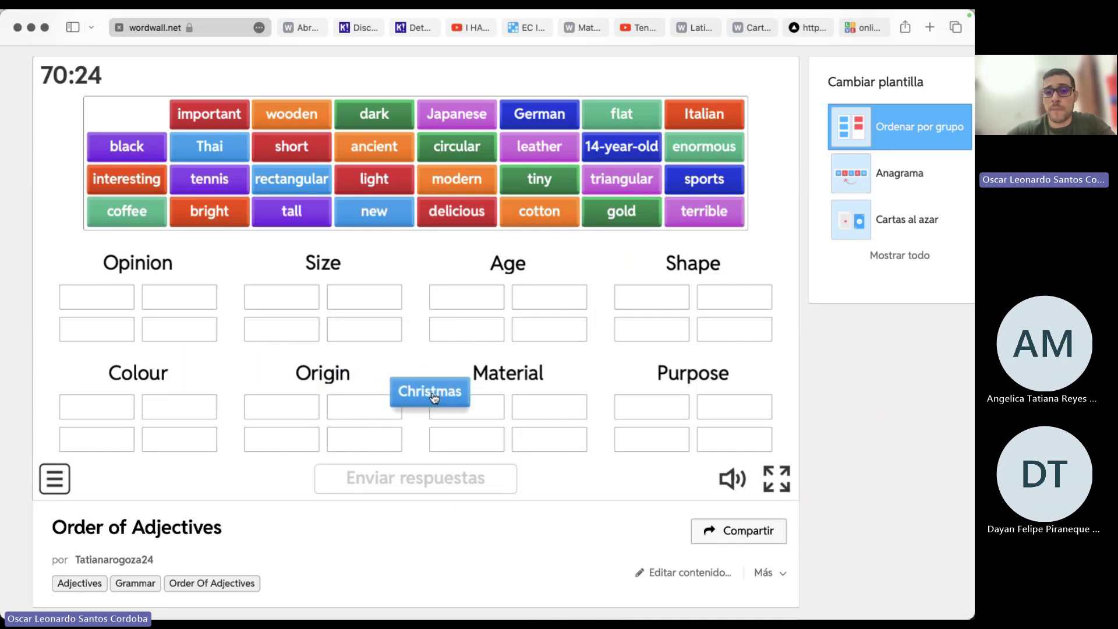
pyautogui.moveTo(515, 403); pyautogui.dragTo(112, 296)
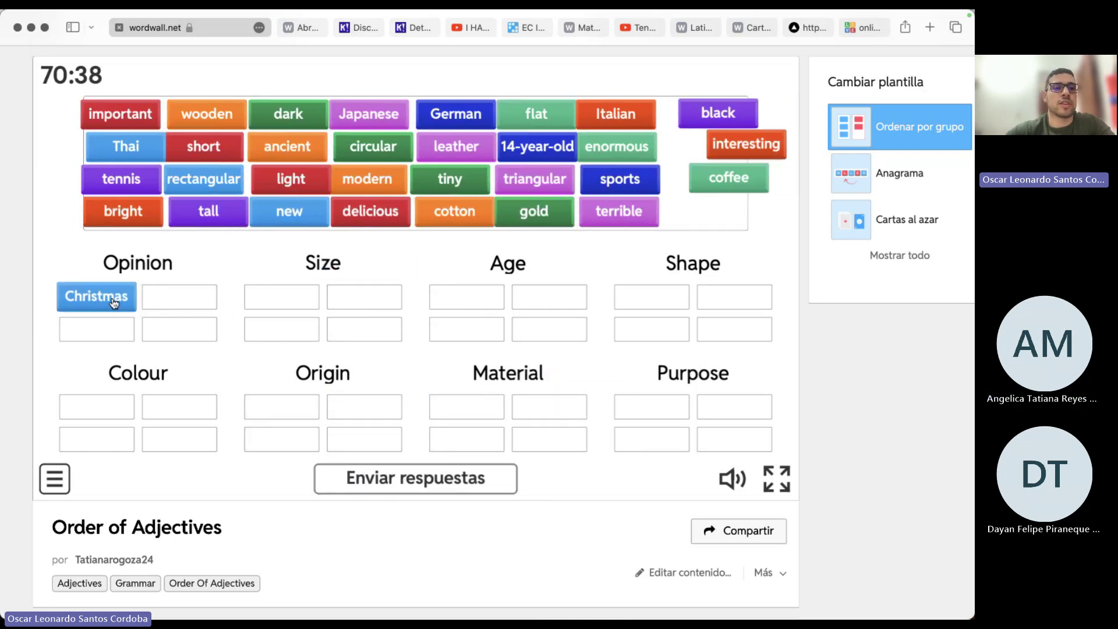
pyautogui.moveTo(137, 119); pyautogui.dragTo(179, 170)
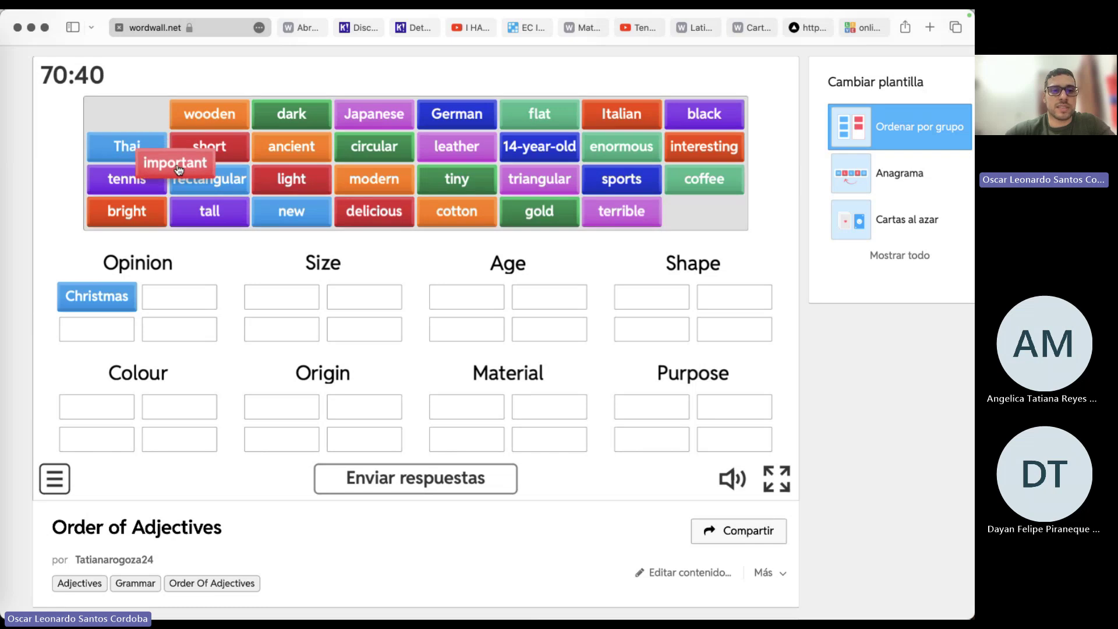
pyautogui.moveTo(244, 234); pyautogui.dragTo(225, 305)
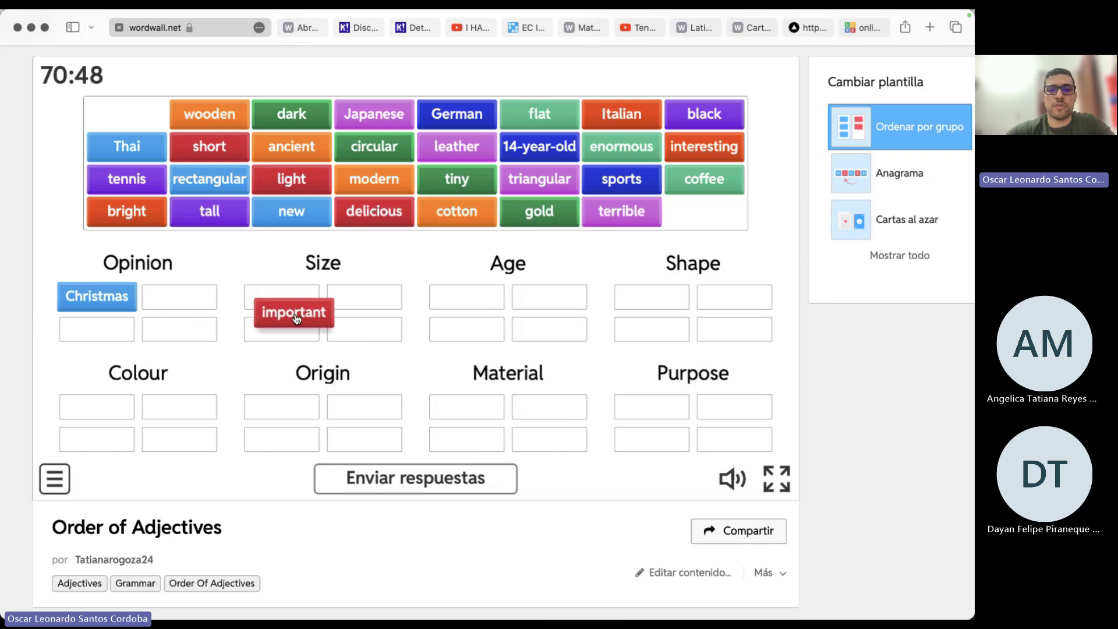
pyautogui.moveTo(297, 318); pyautogui.dragTo(527, 389)
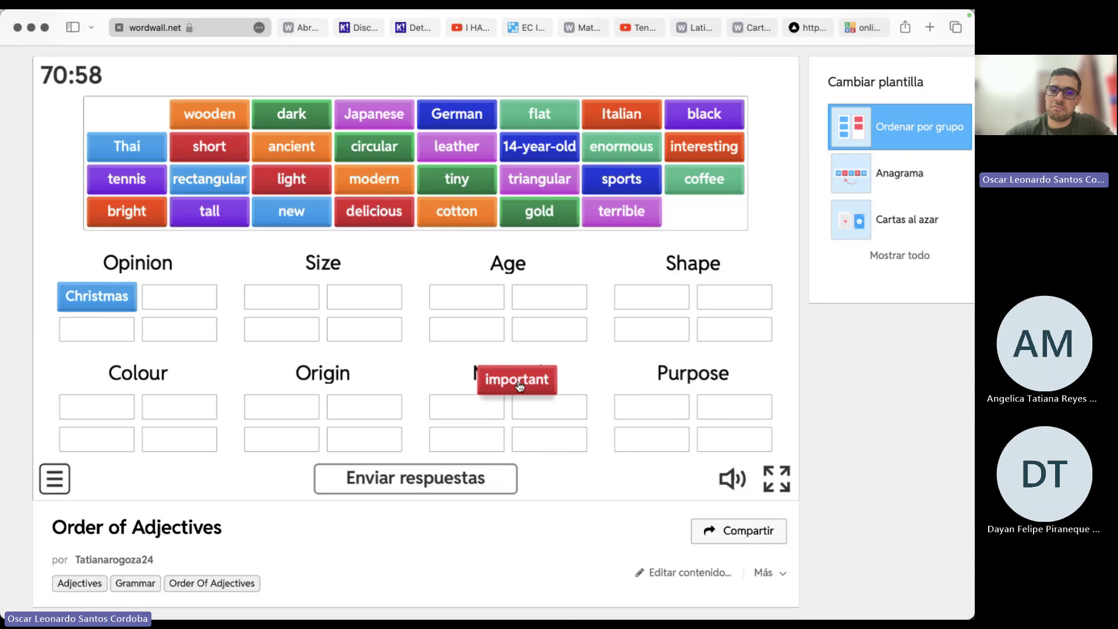
pyautogui.moveTo(414, 337); pyautogui.dragTo(190, 304)
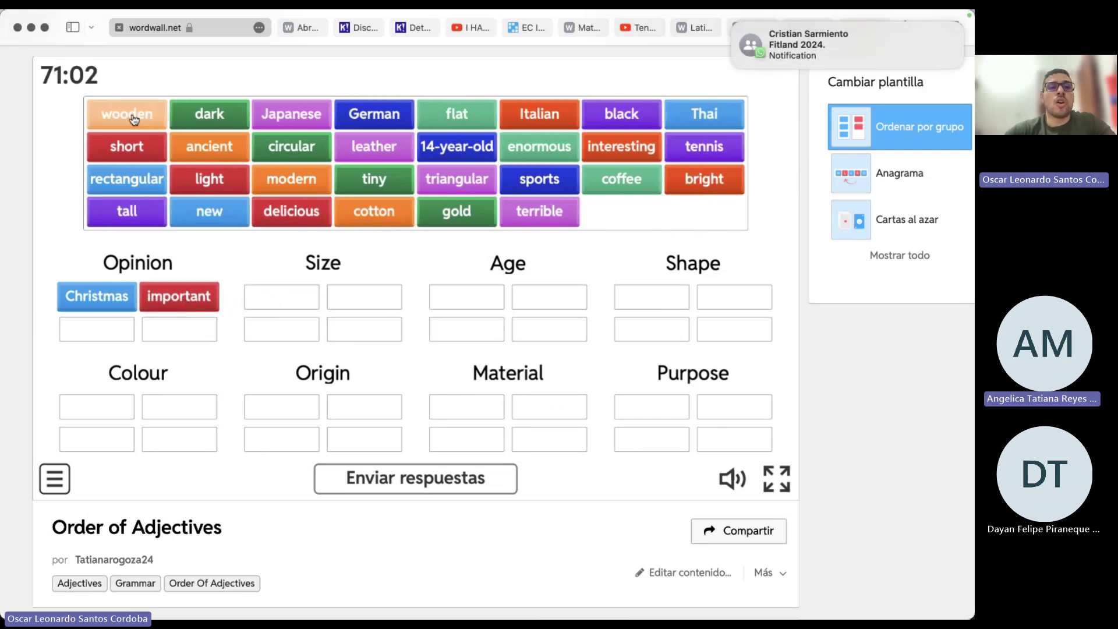
# - Sort "wooden" into the Material group and "dark" into the Colour group
pyautogui.moveTo(133, 119); pyautogui.dragTo(469, 407)
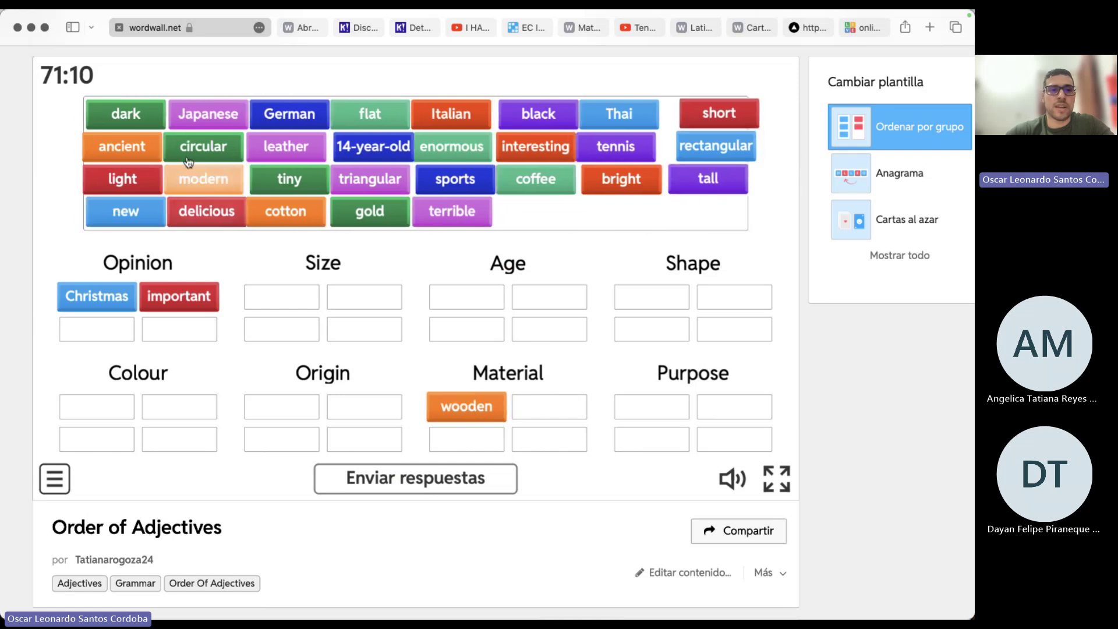
pyautogui.moveTo(145, 118); pyautogui.dragTo(99, 405)
# - Place "Japanese" and "German" in the first two slots of the Origin group
pyautogui.moveTo(134, 116); pyautogui.dragTo(300, 402)
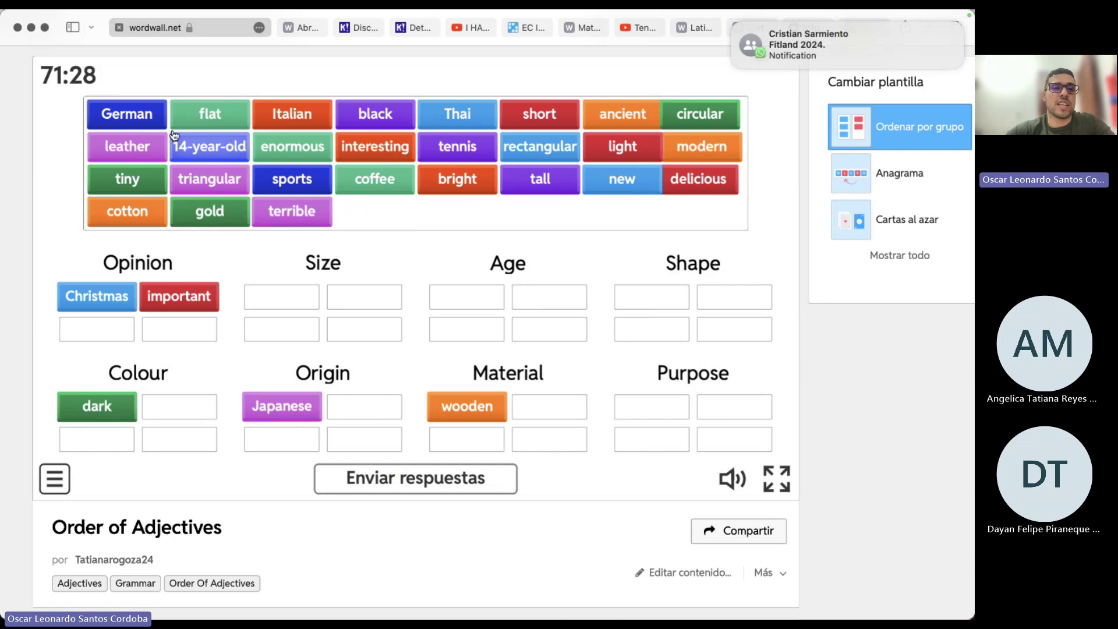
pyautogui.moveTo(126, 113); pyautogui.dragTo(411, 346)
pyautogui.moveTo(378, 409); pyautogui.dragTo(377, 407)
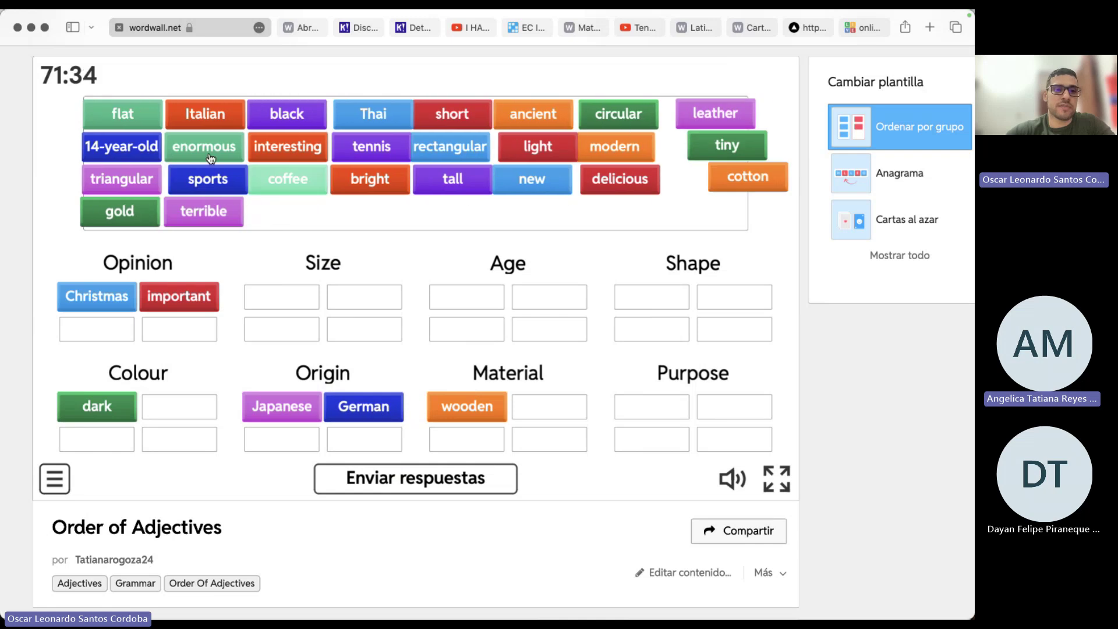
# - Sort "flat" into the Shape group and "Italian" into the Origin group
pyautogui.moveTo(162, 117); pyautogui.dragTo(481, 348)
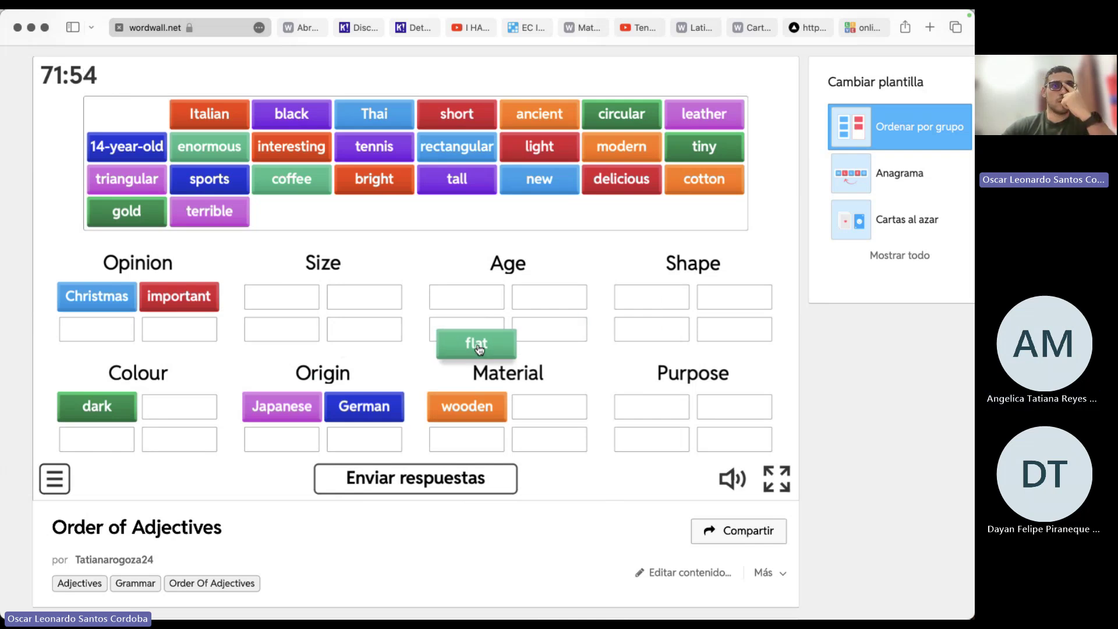
pyautogui.moveTo(566, 347); pyautogui.dragTo(654, 305)
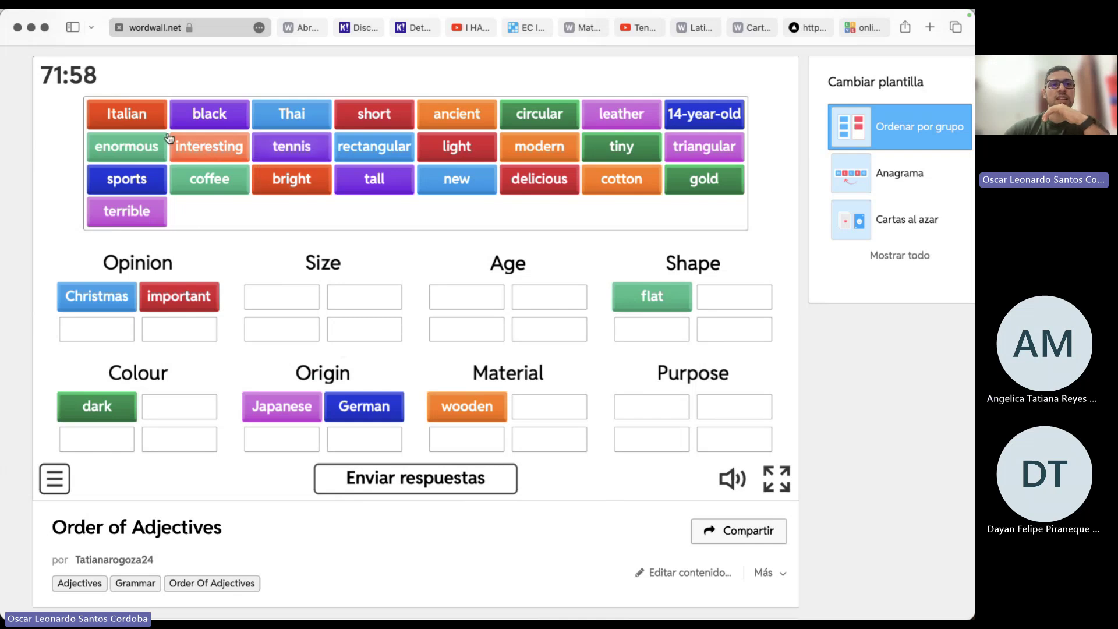
pyautogui.moveTo(131, 123); pyautogui.dragTo(273, 445)
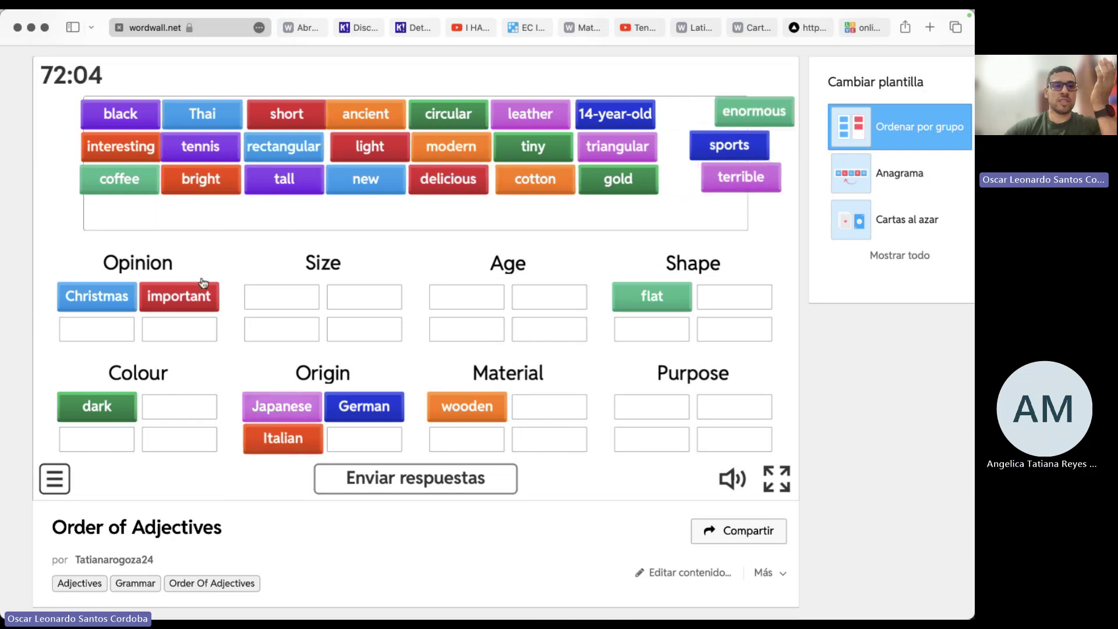
# - Sort "black" into the Colour group and "Thai" into the last free slot of the Origin group
pyautogui.moveTo(140, 113); pyautogui.dragTo(180, 408)
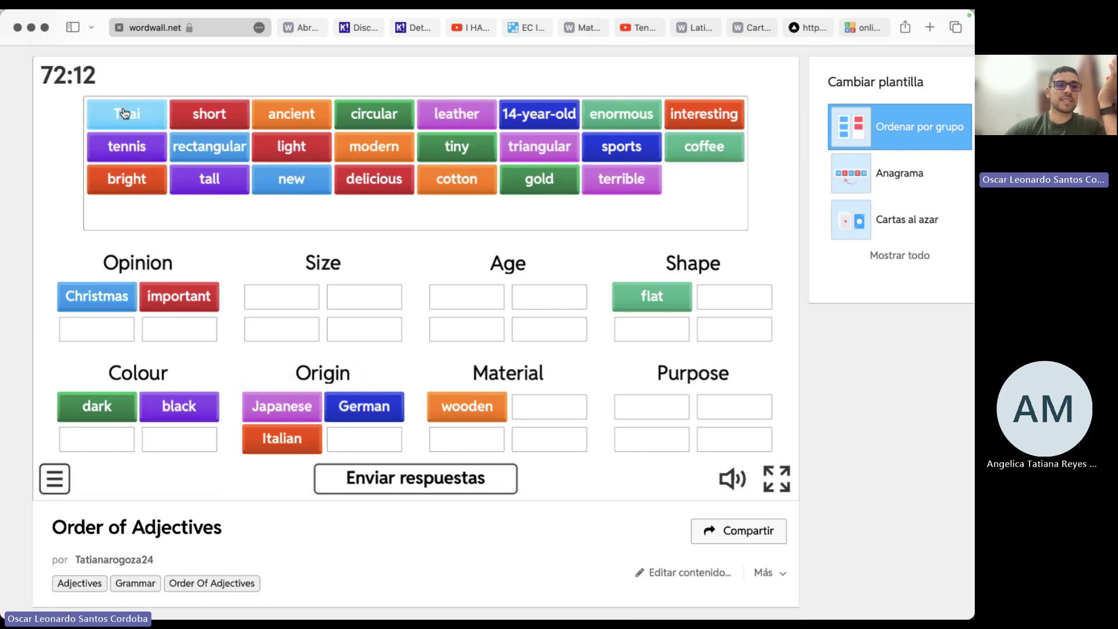
pyautogui.moveTo(114, 110); pyautogui.dragTo(429, 389)
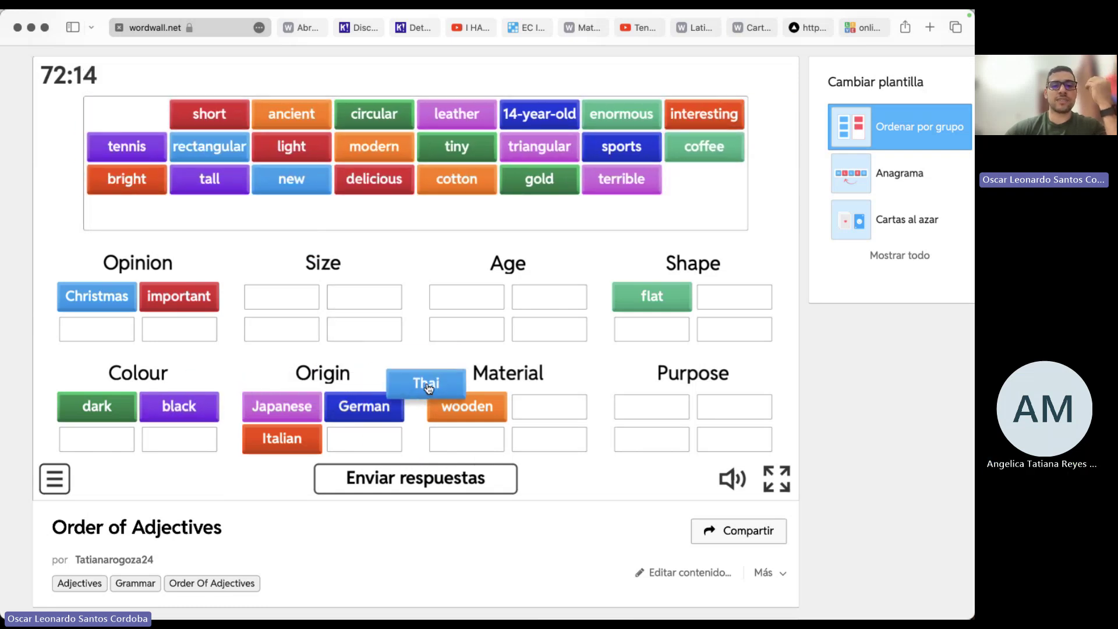
pyautogui.moveTo(428, 341); pyautogui.dragTo(460, 395)
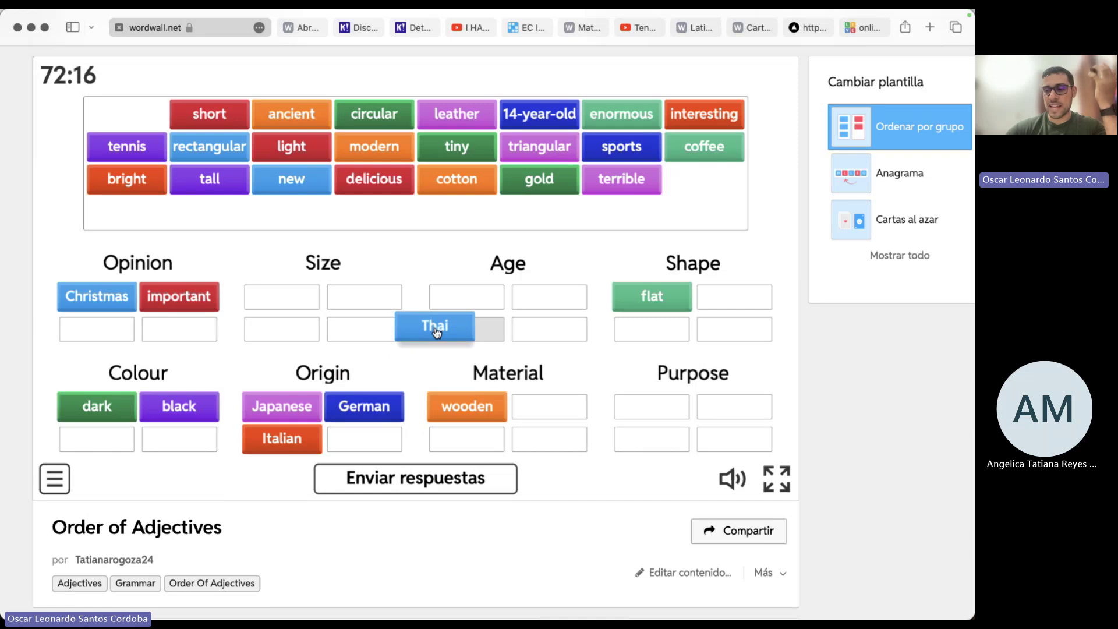
pyautogui.moveTo(410, 318); pyautogui.dragTo(446, 500)
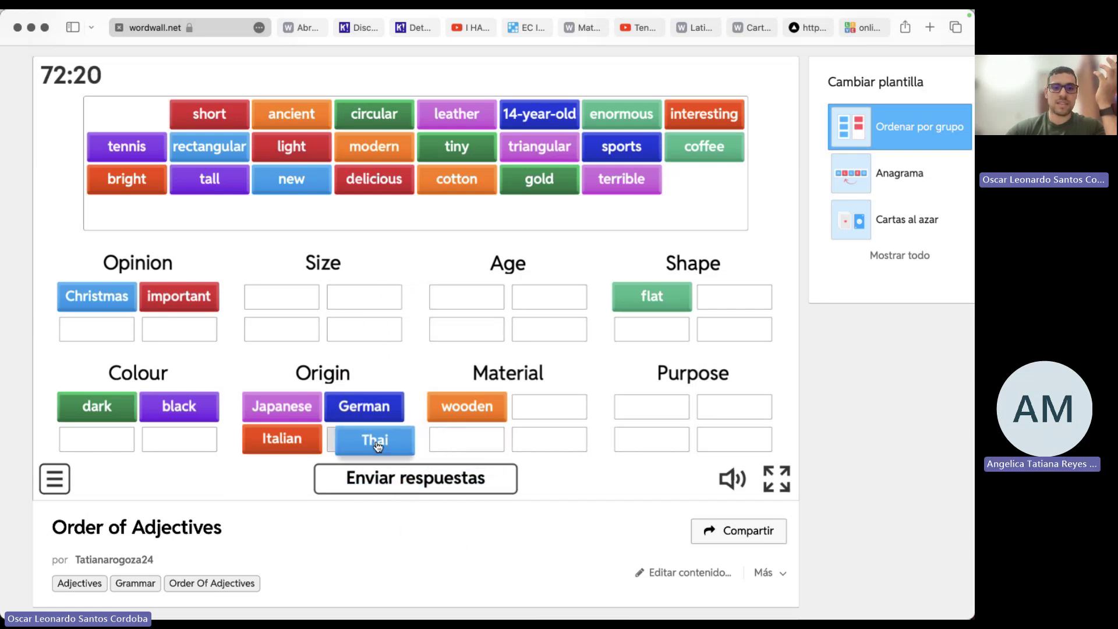
pyautogui.moveTo(376, 446); pyautogui.dragTo(365, 438)
# - Sort "short" into the Size group and "ancient" into the Age group
pyautogui.moveTo(127, 114); pyautogui.dragTo(390, 377)
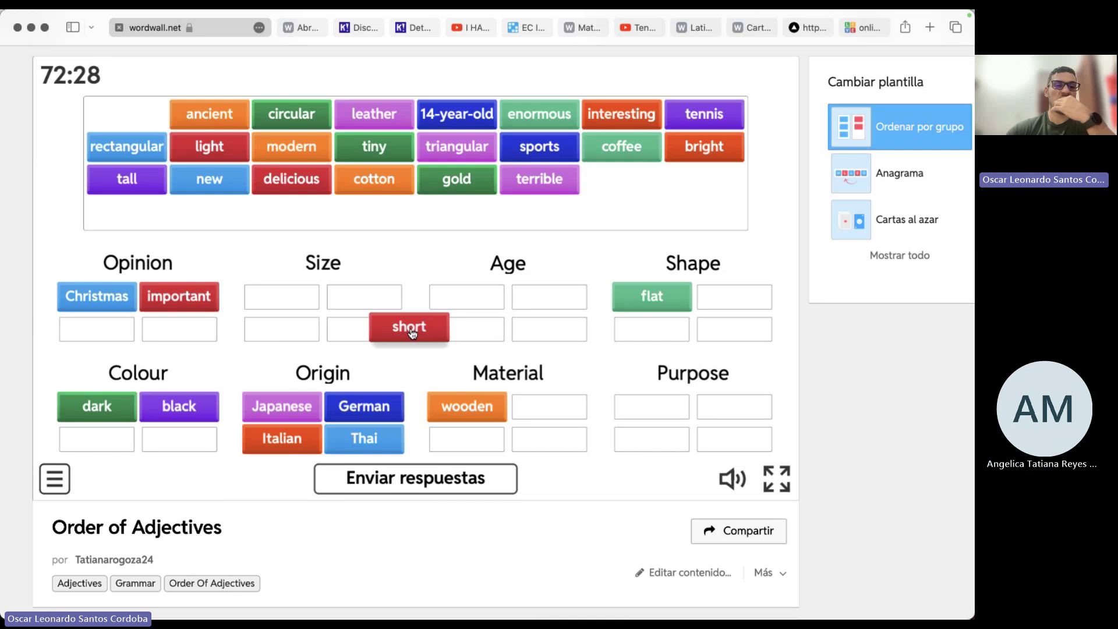
pyautogui.moveTo(412, 333); pyautogui.dragTo(299, 305)
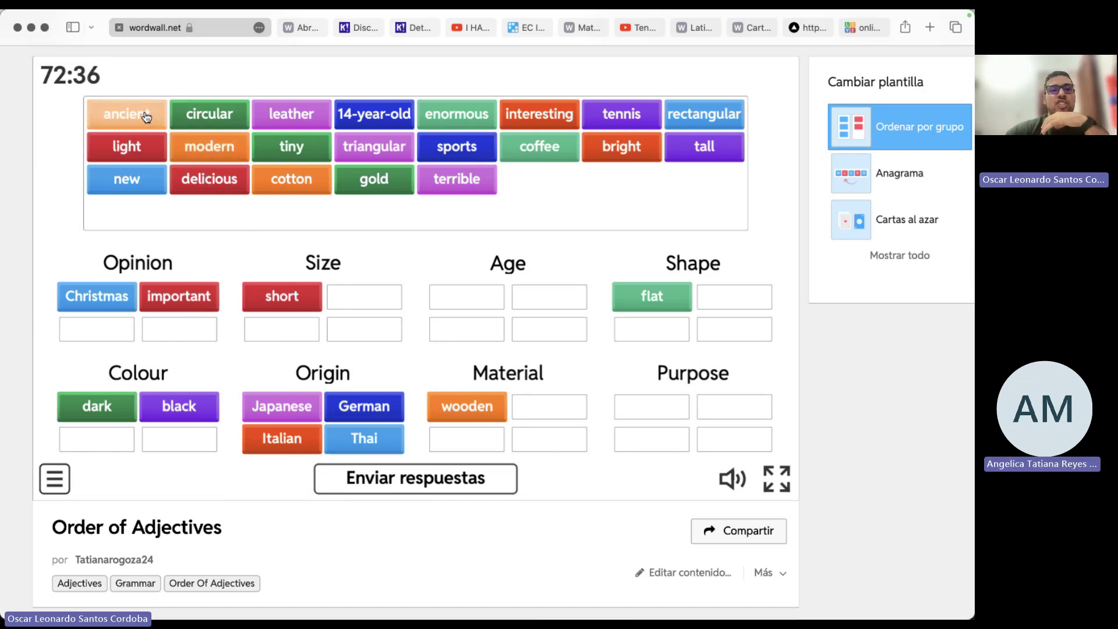
pyautogui.moveTo(145, 117); pyautogui.dragTo(191, 175)
pyautogui.moveTo(351, 242); pyautogui.dragTo(397, 264)
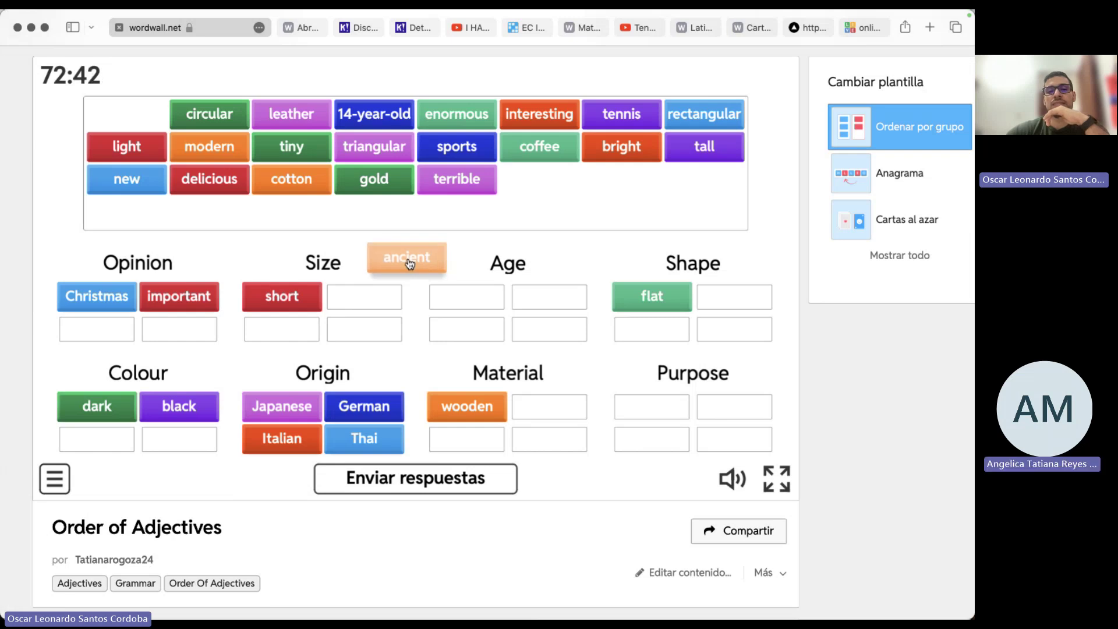
pyautogui.moveTo(410, 263); pyautogui.dragTo(419, 362)
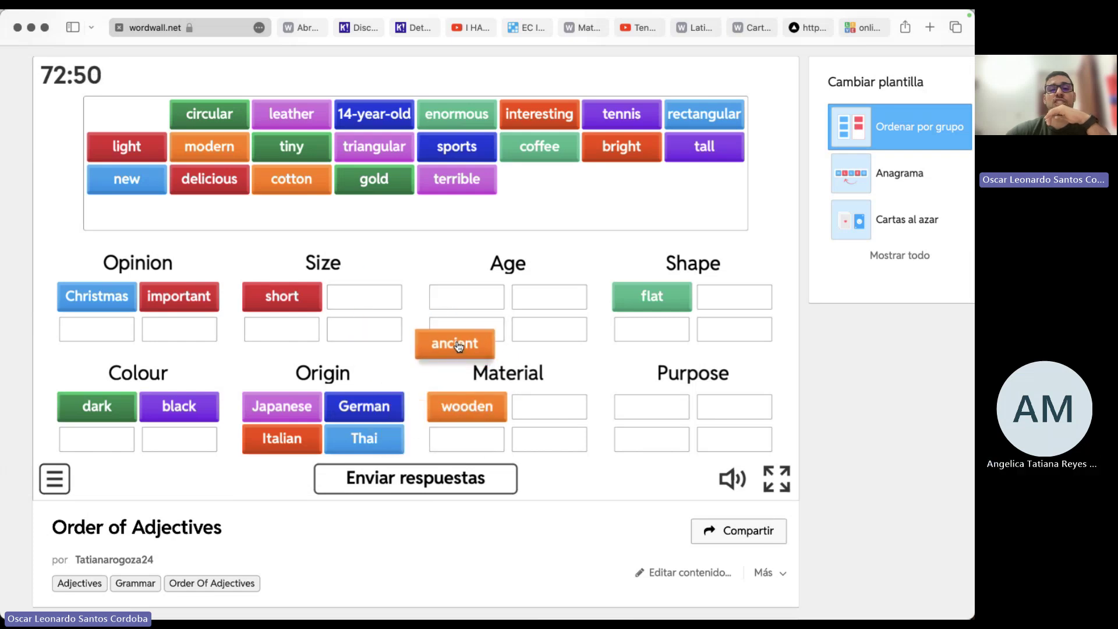
pyautogui.moveTo(470, 300); pyautogui.dragTo(472, 300)
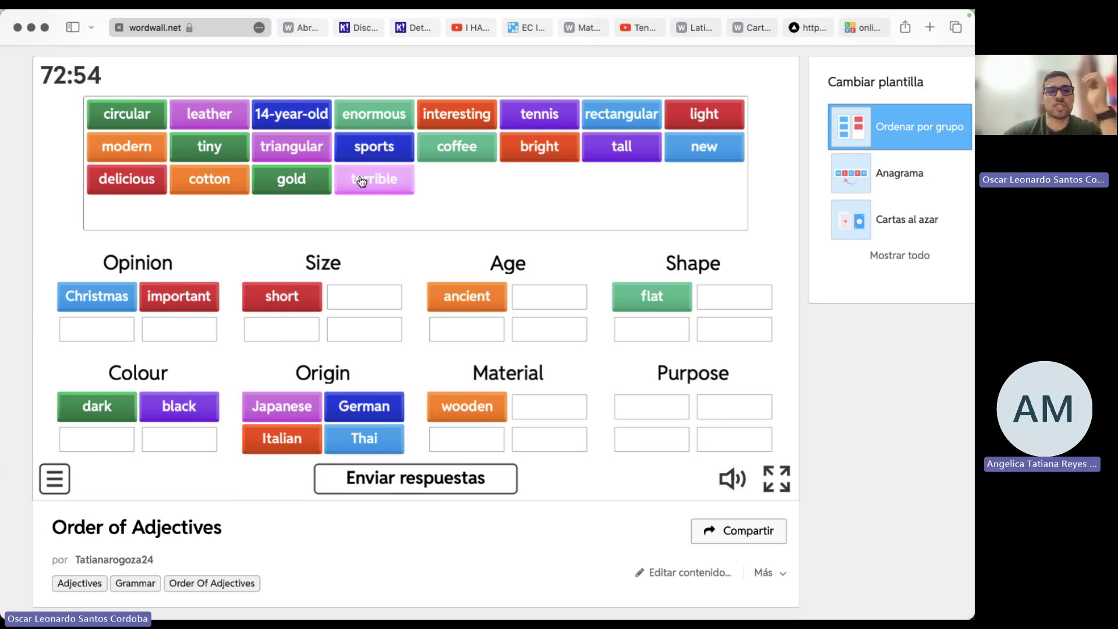
# - Sort "circular" into the Shape group and "leather" into the Material group
pyautogui.moveTo(142, 115); pyautogui.dragTo(736, 298)
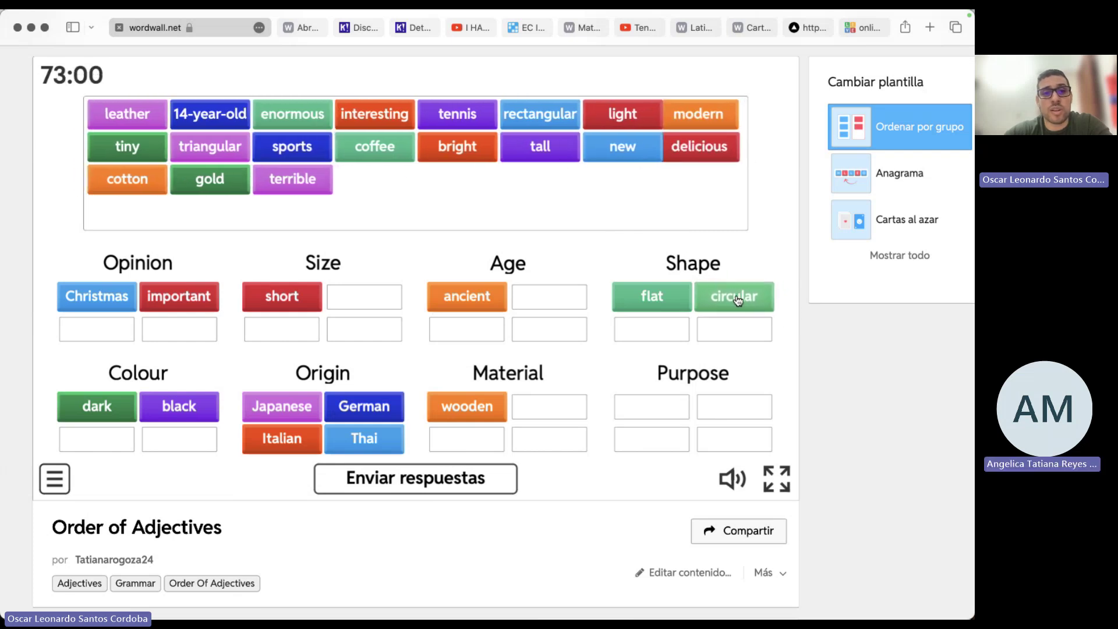
pyautogui.moveTo(133, 118); pyautogui.dragTo(225, 238)
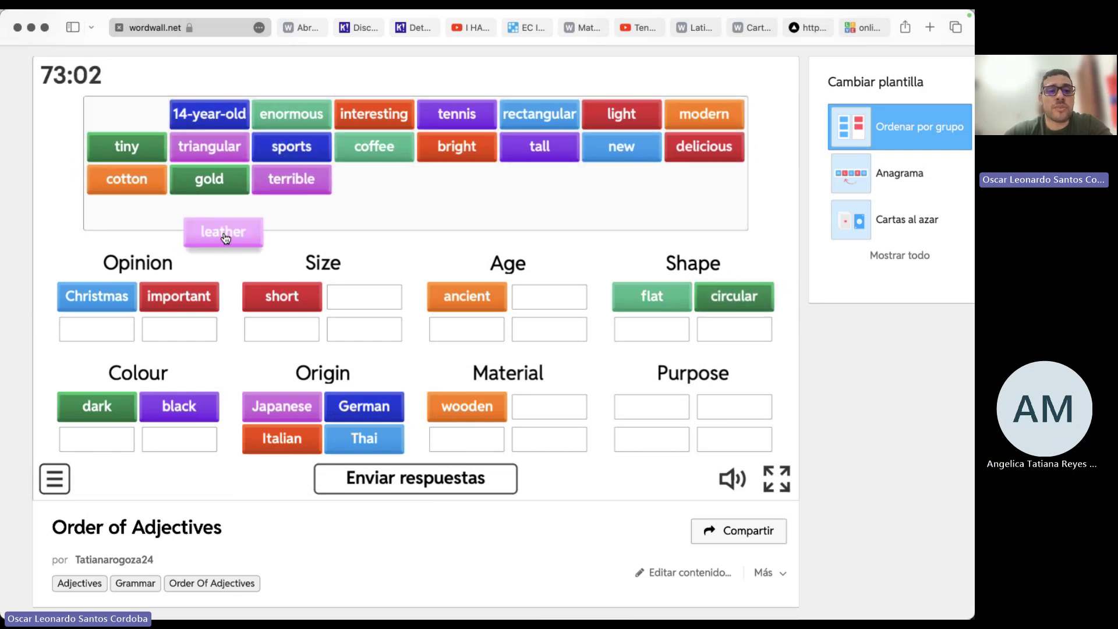
pyautogui.moveTo(287, 304); pyautogui.dragTo(398, 434)
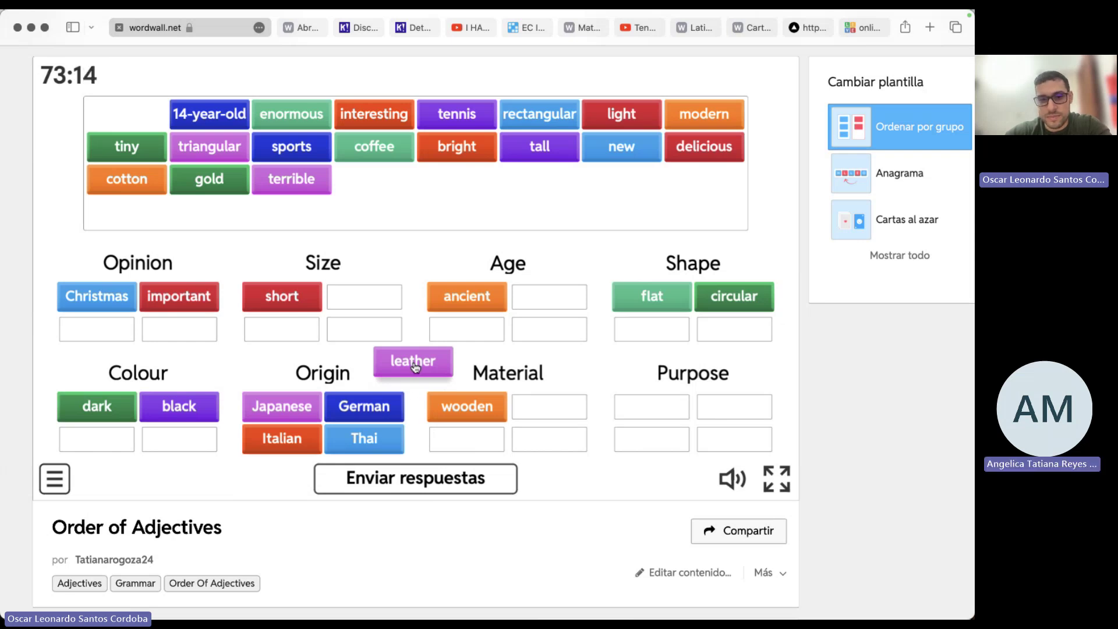
pyautogui.moveTo(541, 414); pyautogui.dragTo(544, 411)
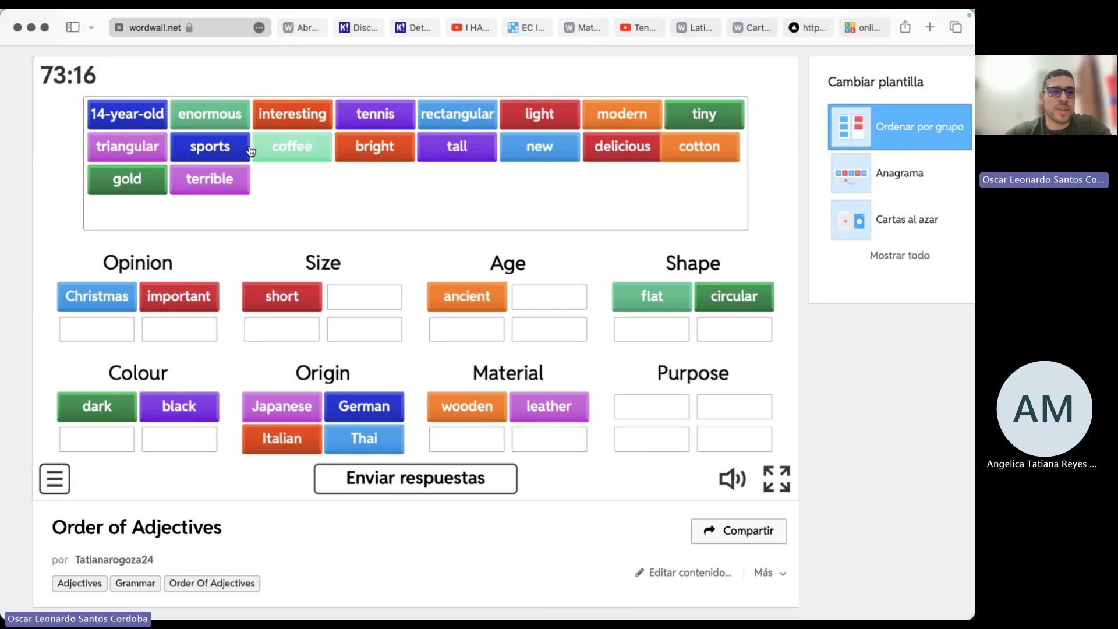
# - Sort "14-year-old" into the Age group and "enormous" into the Size group
pyautogui.moveTo(138, 119); pyautogui.dragTo(176, 145)
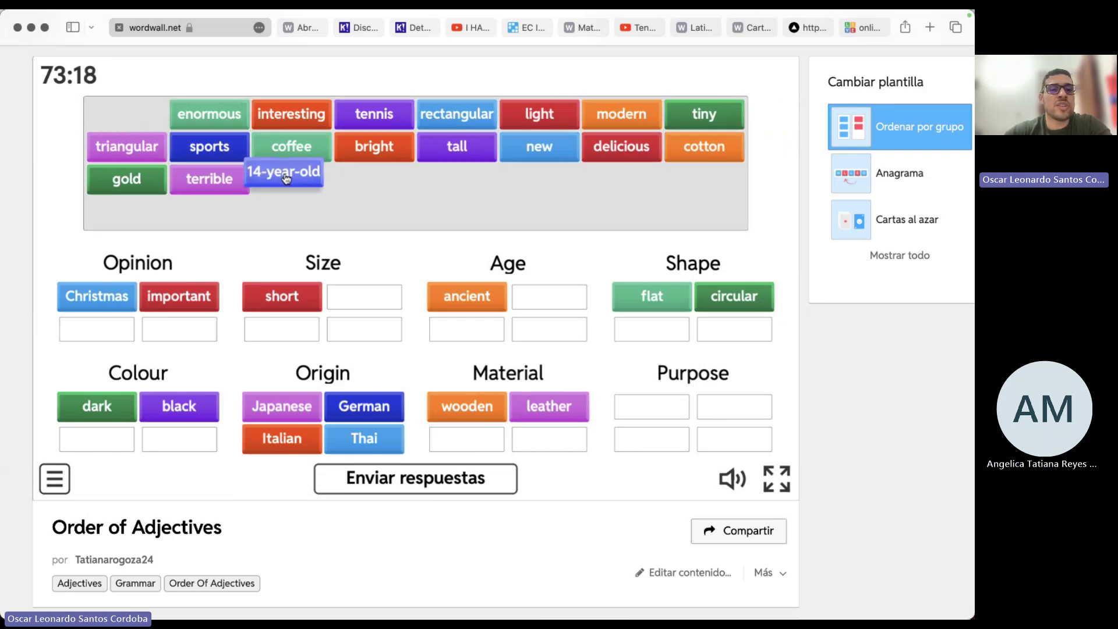
pyautogui.moveTo(401, 236); pyautogui.dragTo(545, 295)
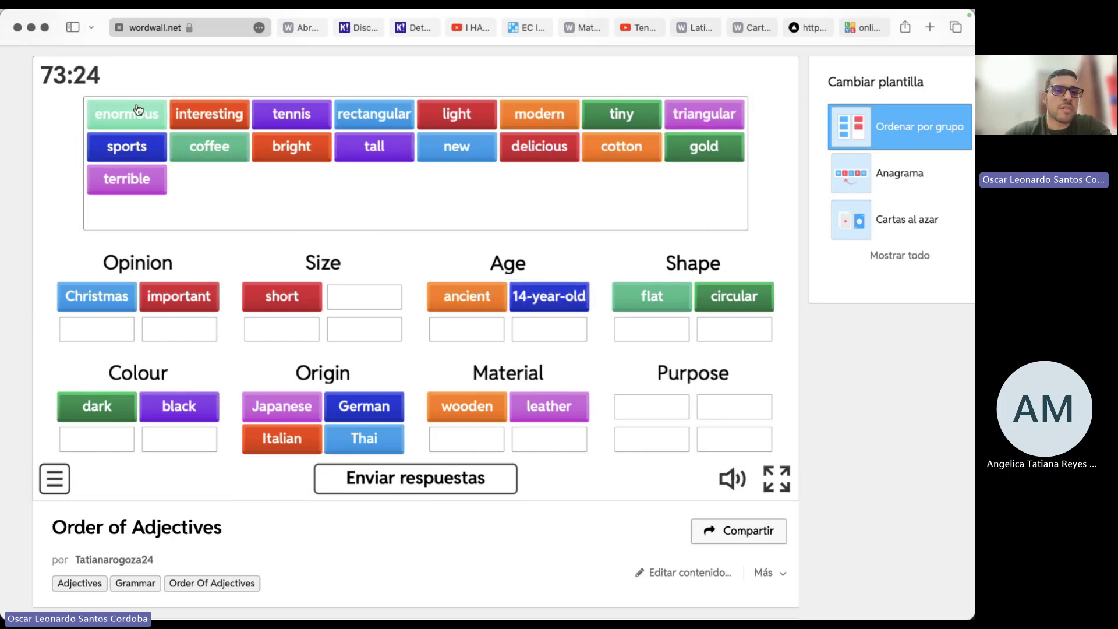
pyautogui.moveTo(142, 111); pyautogui.dragTo(439, 265)
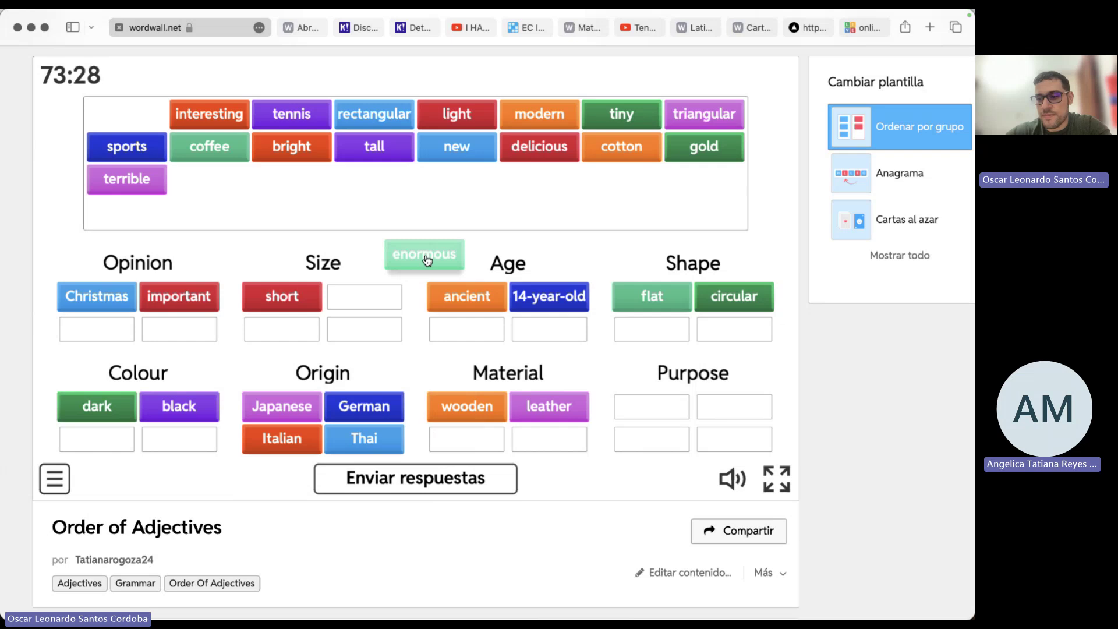
pyautogui.moveTo(427, 260); pyautogui.dragTo(372, 299)
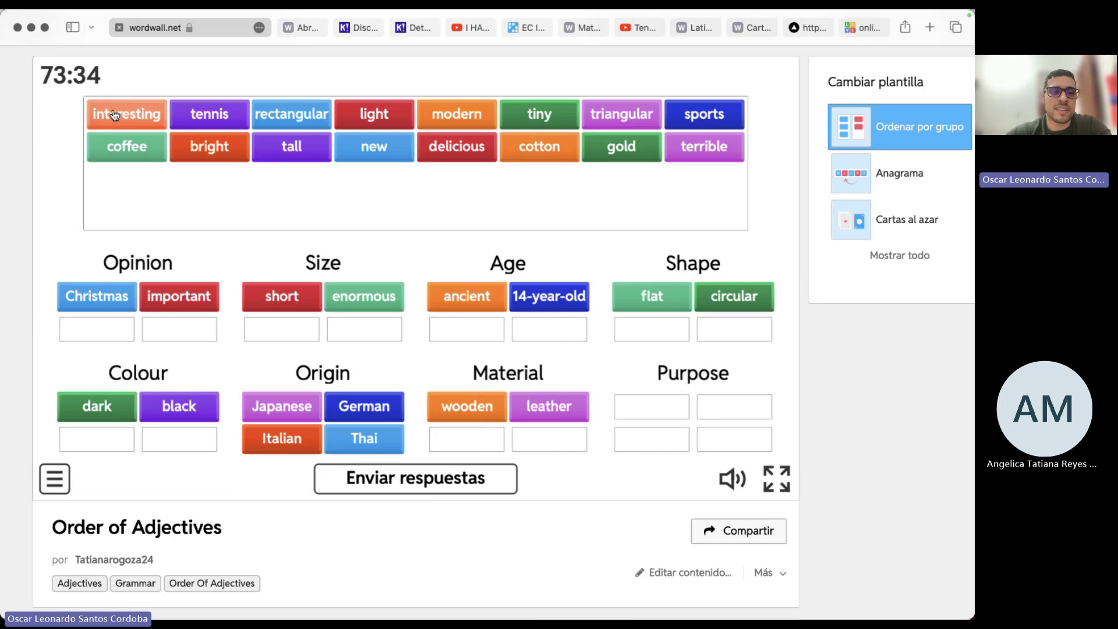
# - Sort "interesting" into the Opinion group and "tennis" into the Purpose group
pyautogui.moveTo(119, 115); pyautogui.dragTo(274, 160)
pyautogui.moveTo(407, 258); pyautogui.dragTo(116, 309)
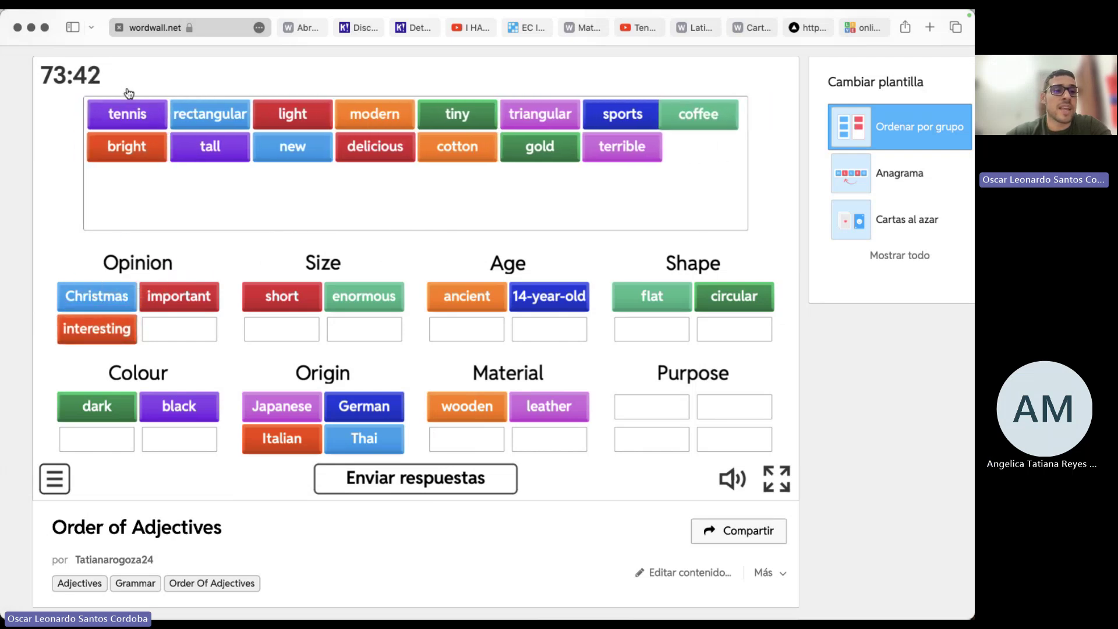
pyautogui.moveTo(131, 111); pyautogui.dragTo(419, 255)
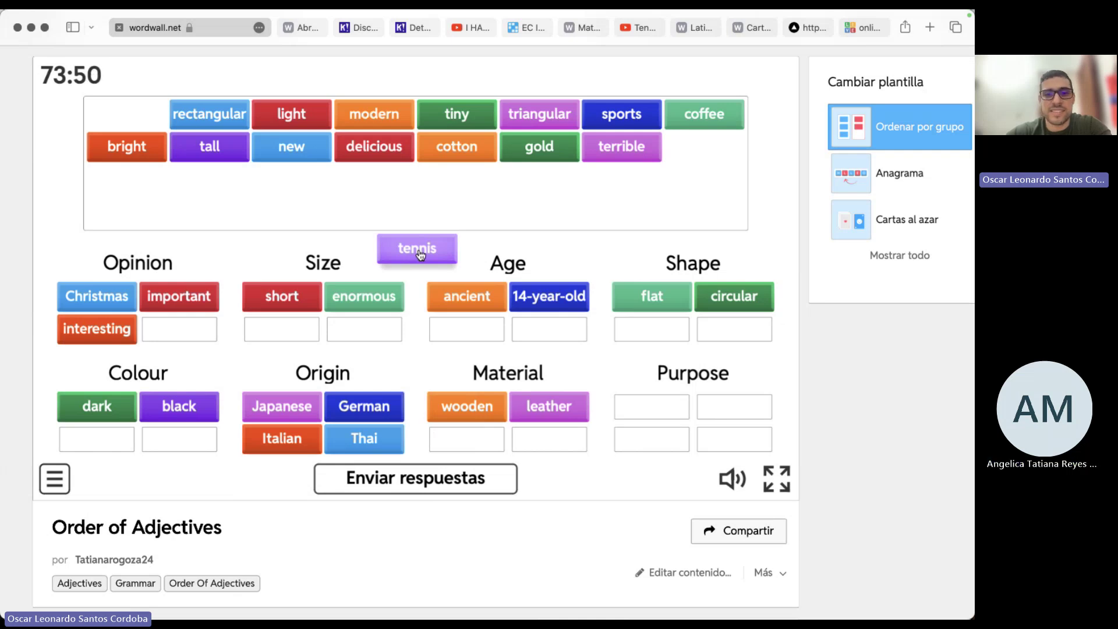
pyautogui.moveTo(419, 254); pyautogui.dragTo(654, 408)
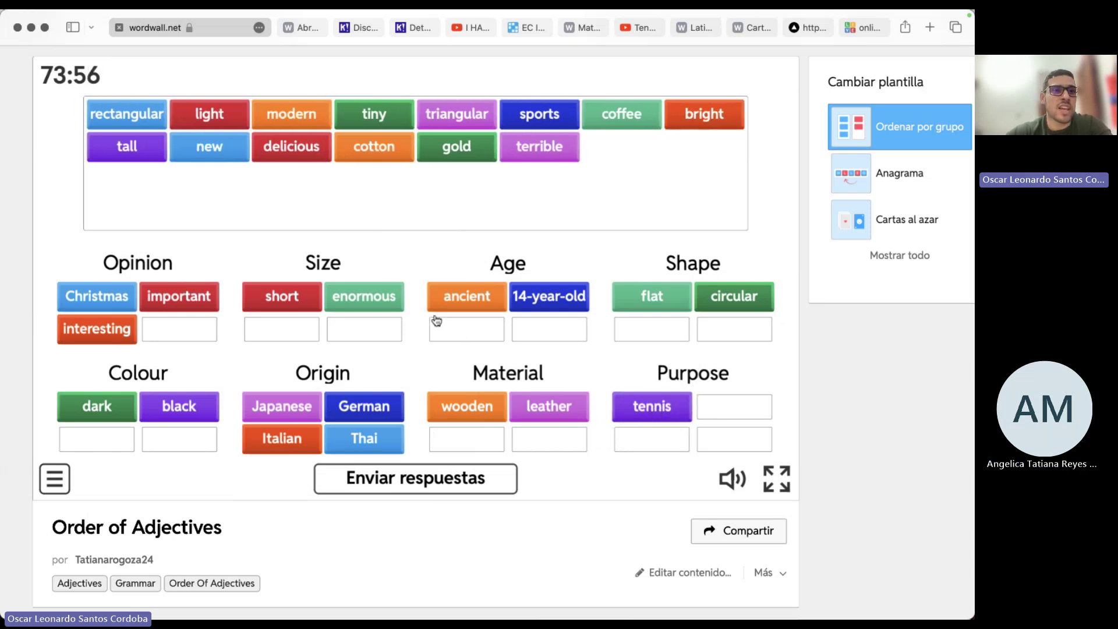
# - Sort "rectangular" into the Shape group and "light" into the Colour group
pyautogui.moveTo(120, 115); pyautogui.dragTo(670, 341)
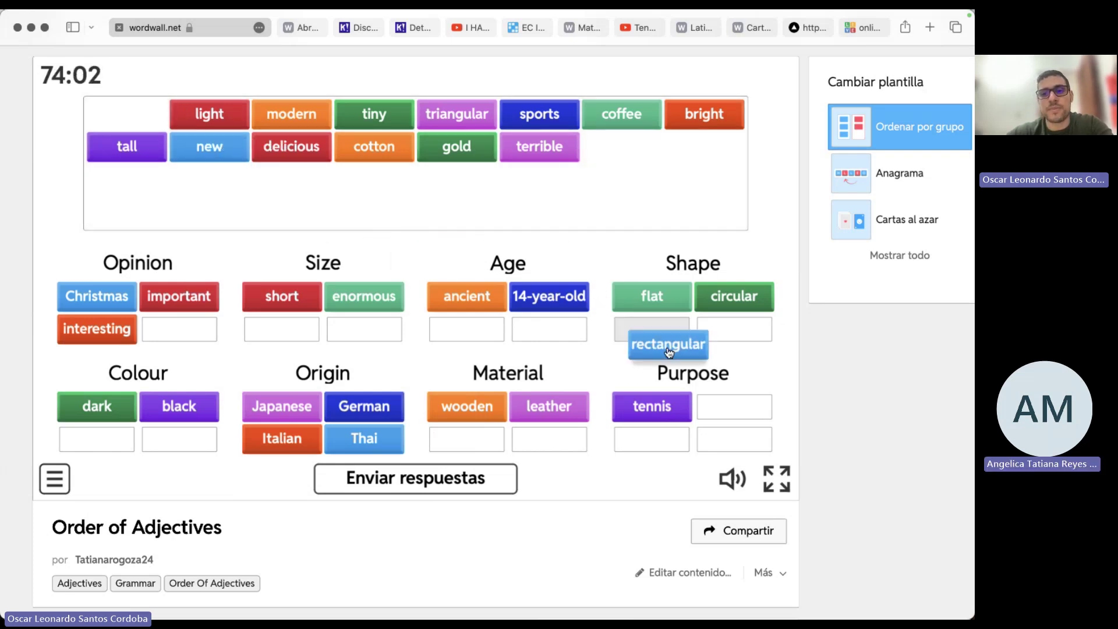
pyautogui.moveTo(120, 113); pyautogui.dragTo(92, 435)
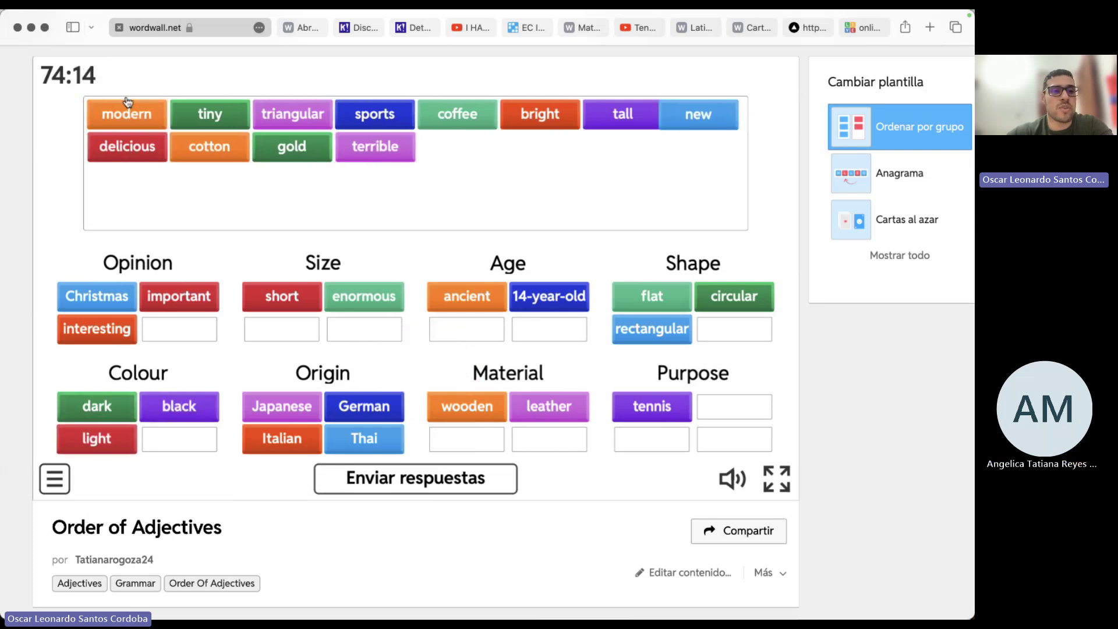
# - Sort "modern" into the Age group and "tiny" into the Size group
pyautogui.moveTo(120, 112); pyautogui.dragTo(420, 367)
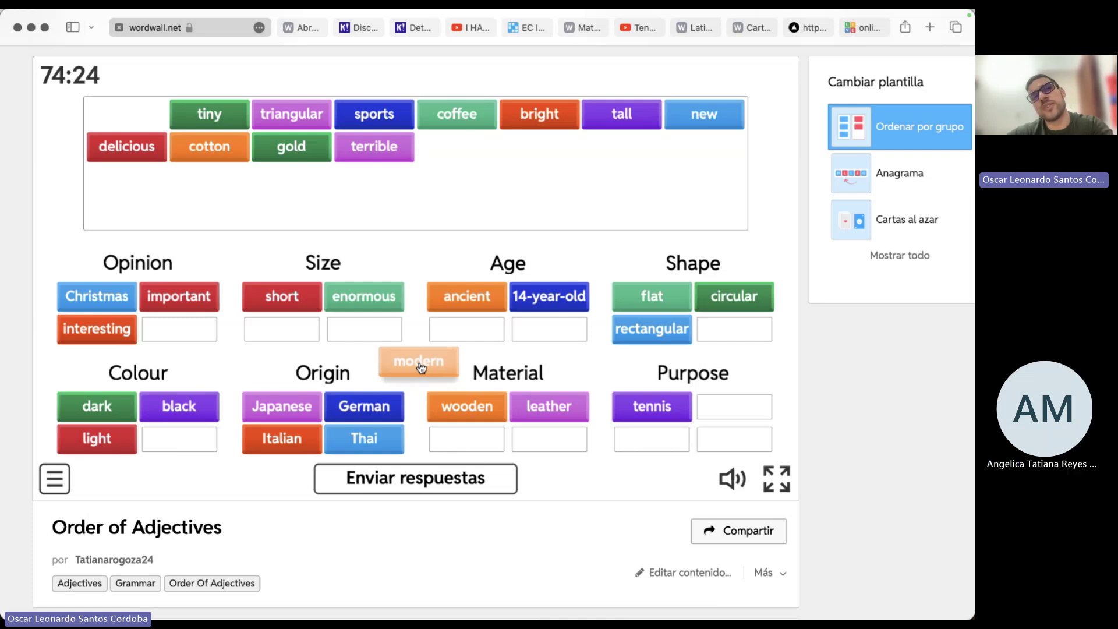
pyautogui.moveTo(421, 366); pyautogui.dragTo(469, 333)
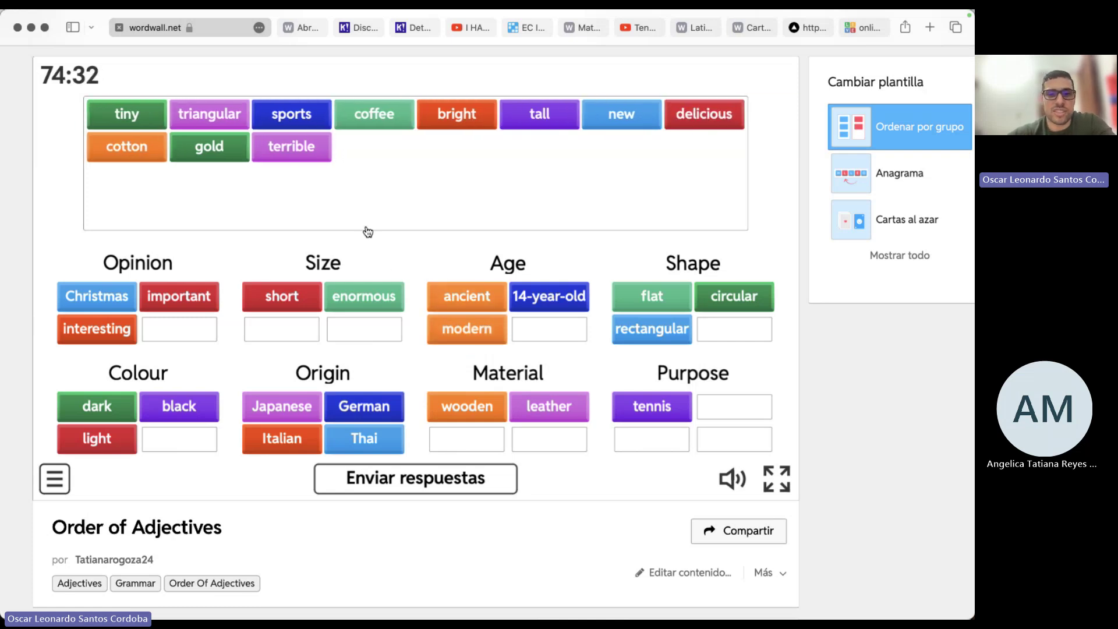
pyautogui.moveTo(145, 124); pyautogui.dragTo(269, 333)
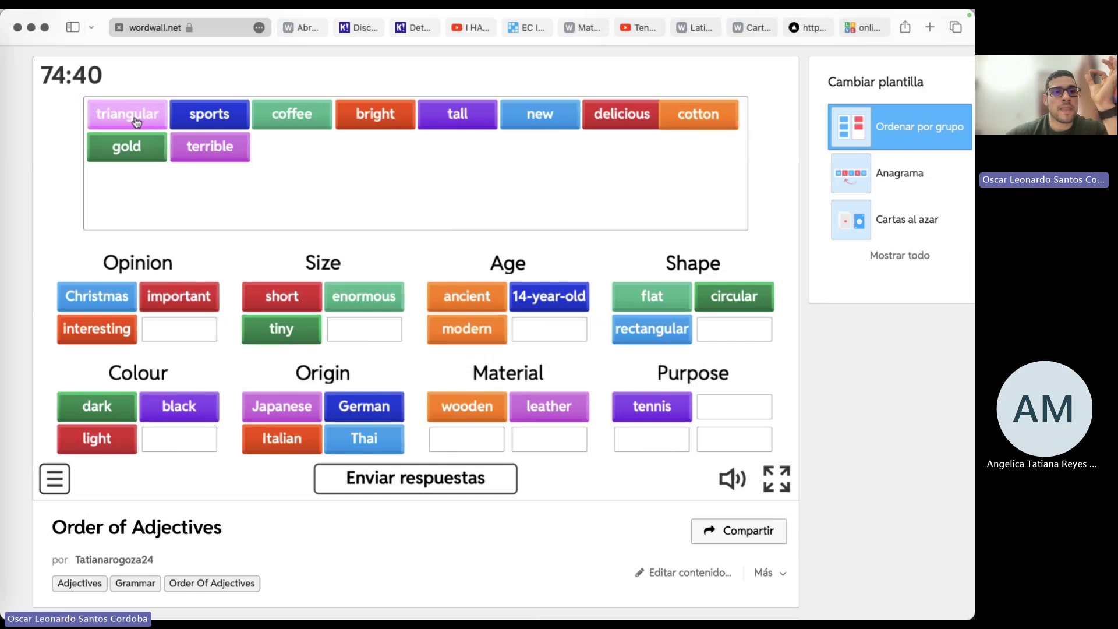
# - Sort "triangular" into the Shape group and "sports" into the Purpose group
pyautogui.moveTo(135, 121); pyautogui.dragTo(429, 241)
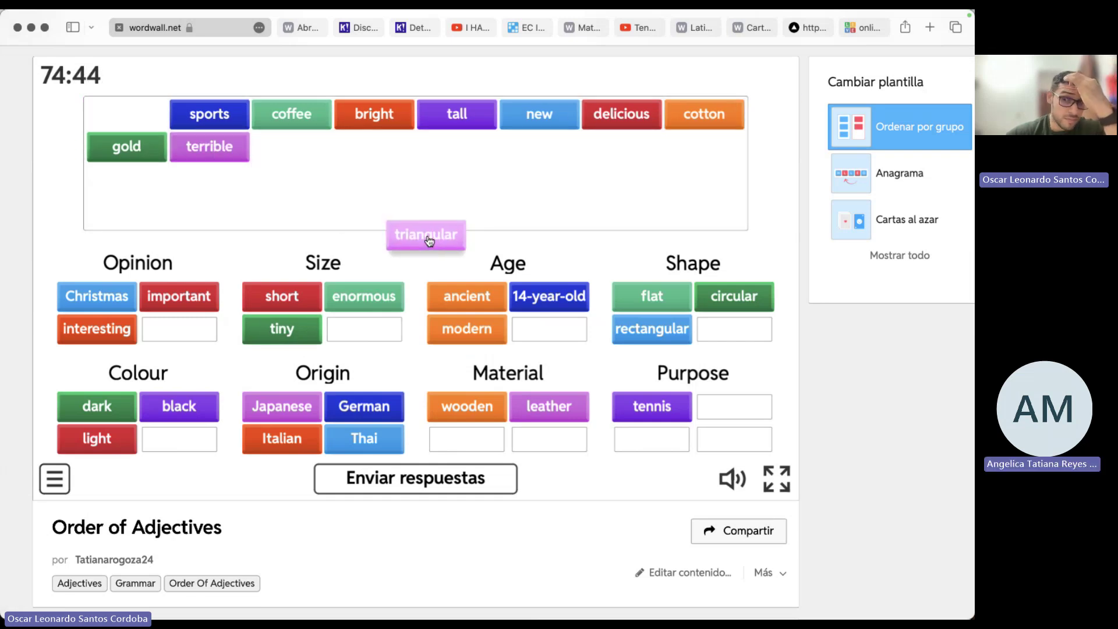
pyautogui.moveTo(429, 241); pyautogui.dragTo(734, 329)
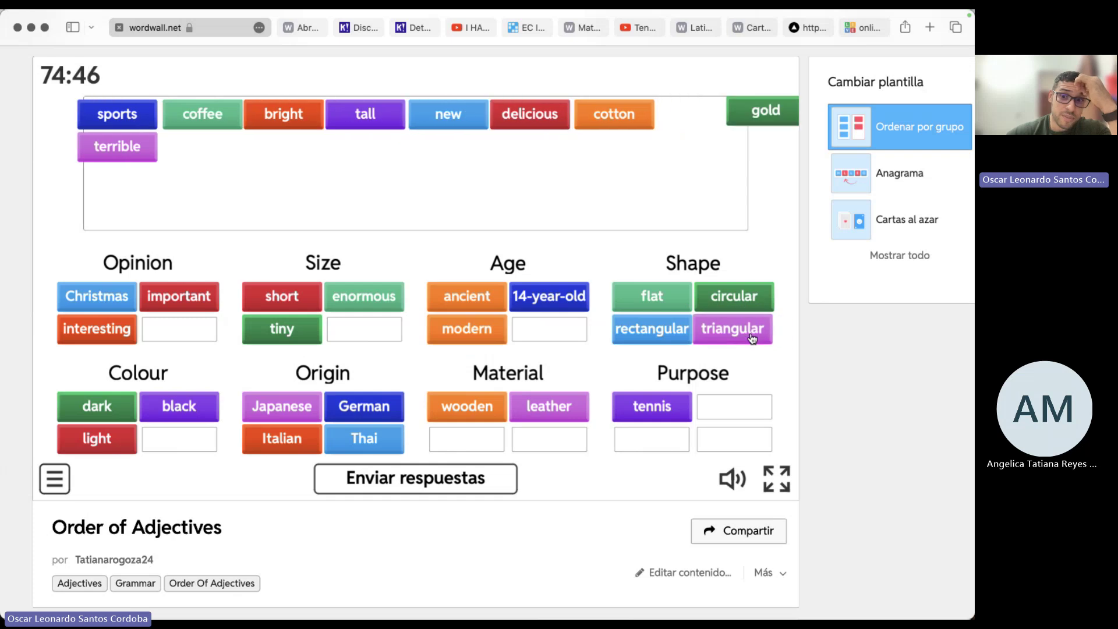
pyautogui.moveTo(143, 120); pyautogui.dragTo(751, 422)
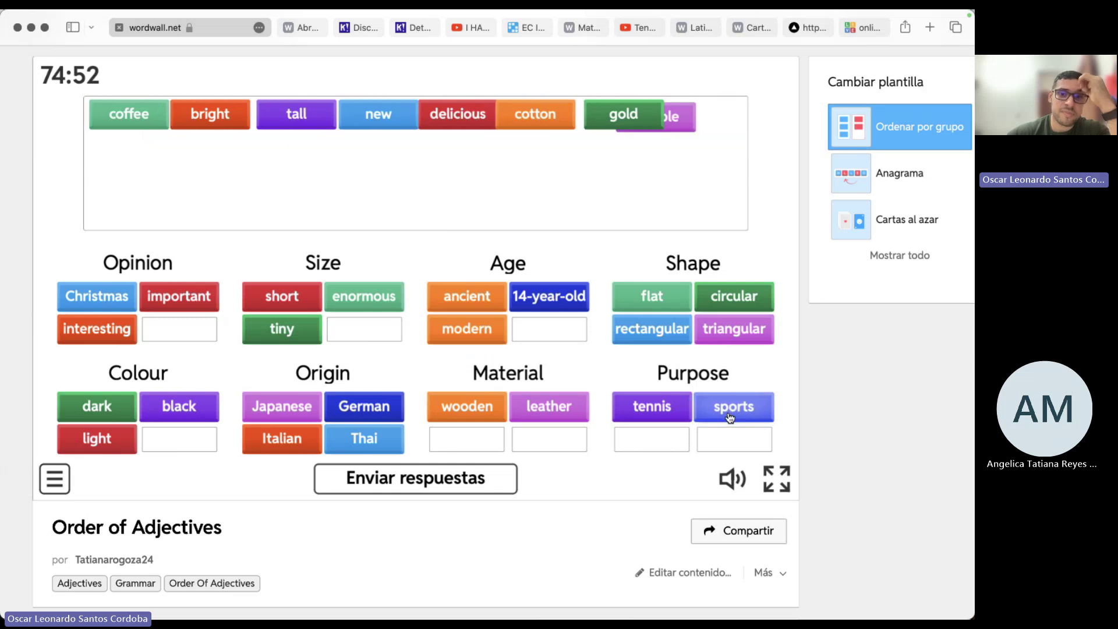
# - Leave "coffee" among the unsorted words and sort "bright" into the Material group
pyautogui.moveTo(141, 118); pyautogui.dragTo(206, 180)
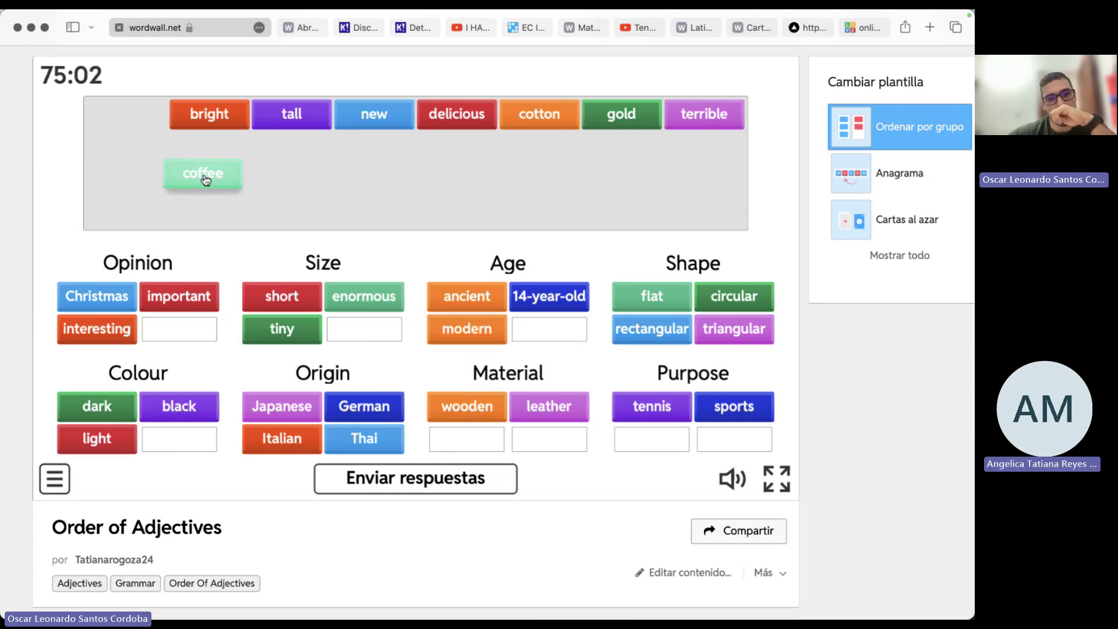
pyautogui.moveTo(205, 180); pyautogui.dragTo(275, 207)
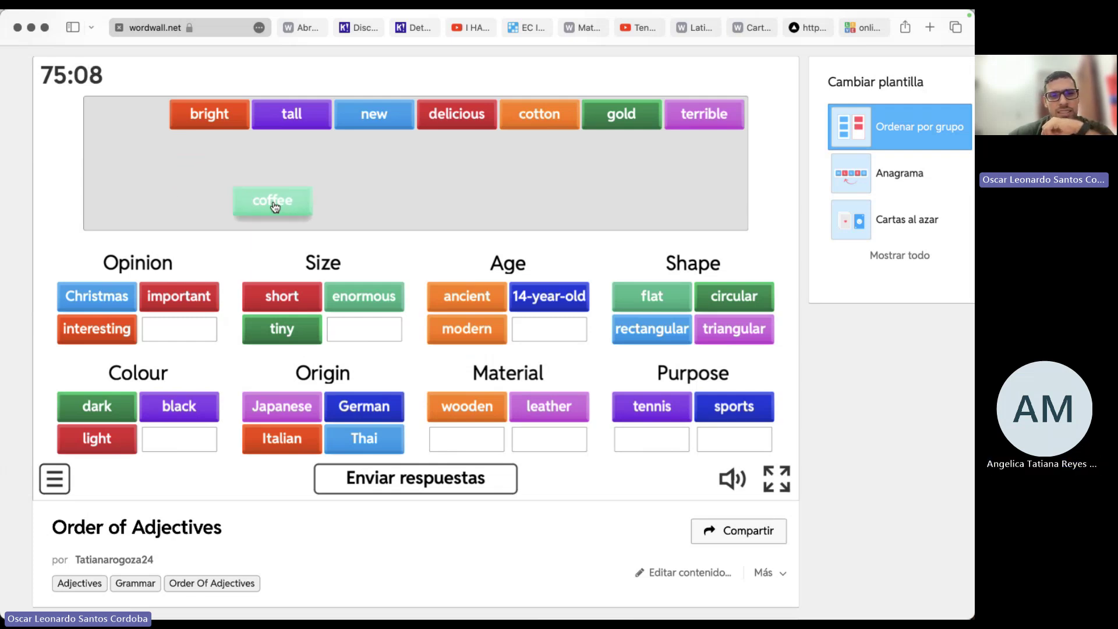
pyautogui.moveTo(275, 207); pyautogui.dragTo(428, 259)
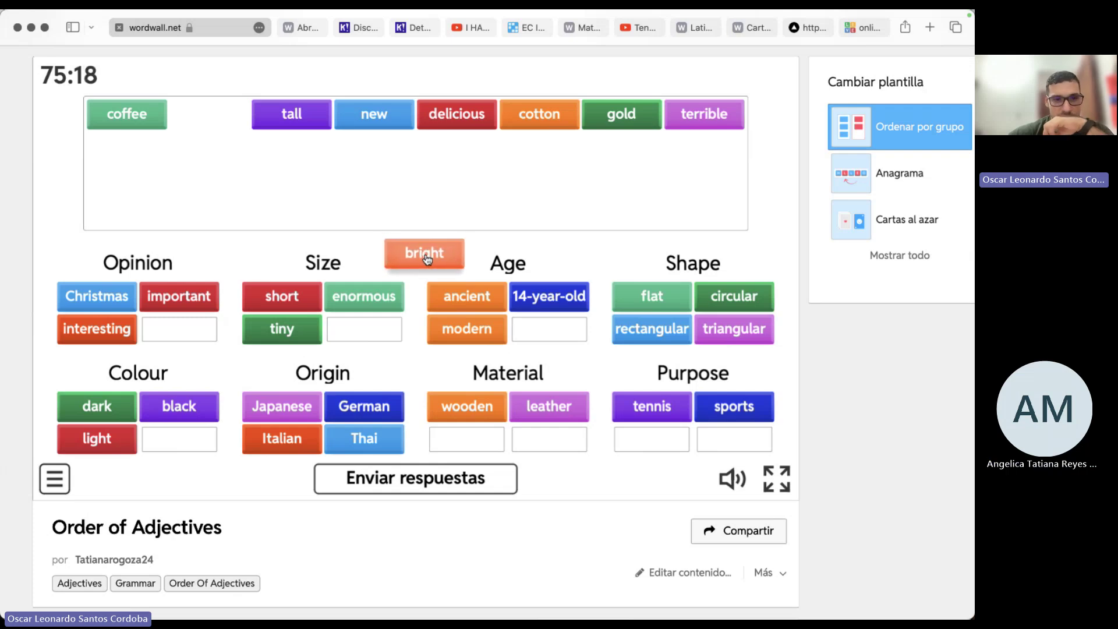
pyautogui.moveTo(428, 259); pyautogui.dragTo(458, 444)
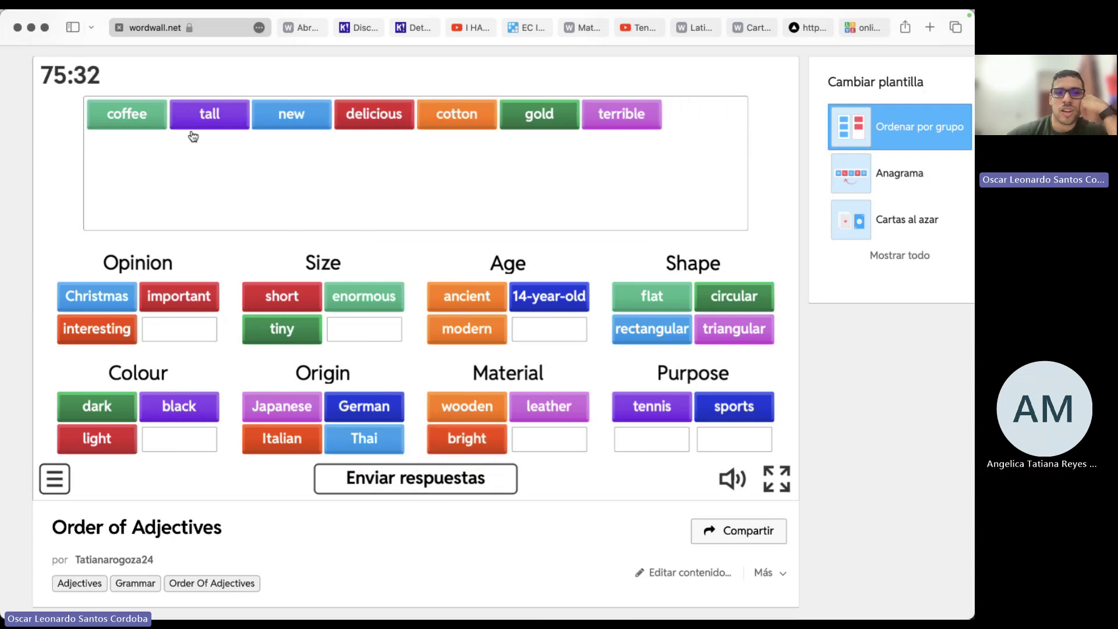
# - Sort "tall" into the Size group and "new" into the Age group
pyautogui.moveTo(208, 120); pyautogui.dragTo(364, 326)
pyautogui.moveTo(219, 117); pyautogui.dragTo(542, 327)
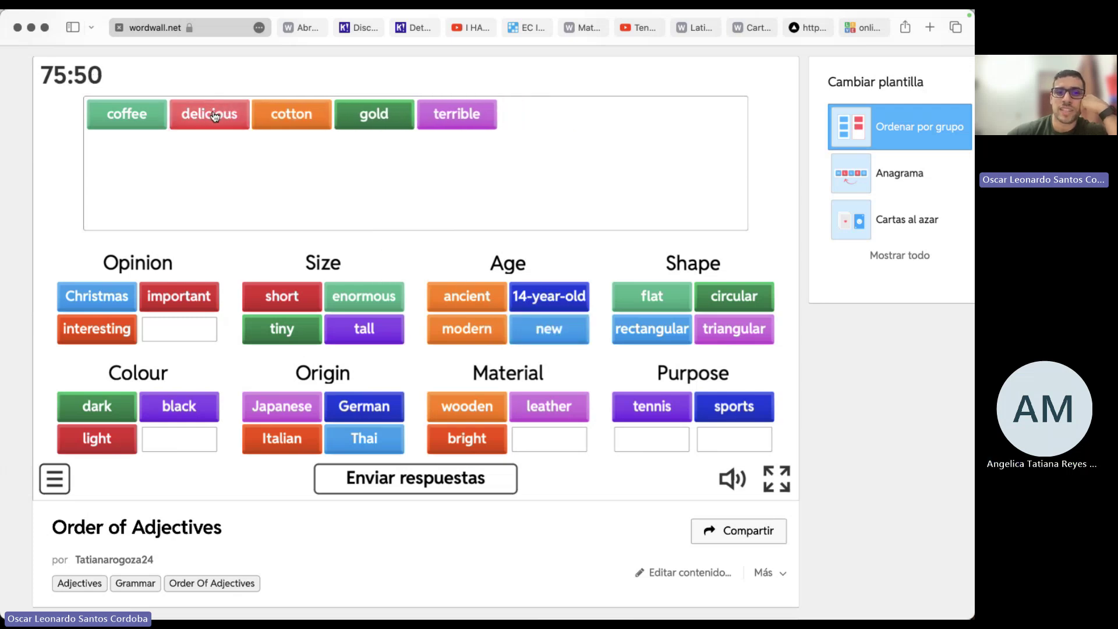
# - Sort "delicious" into the Opinion group and "cotton" into the Material group
pyautogui.moveTo(212, 113); pyautogui.dragTo(180, 329)
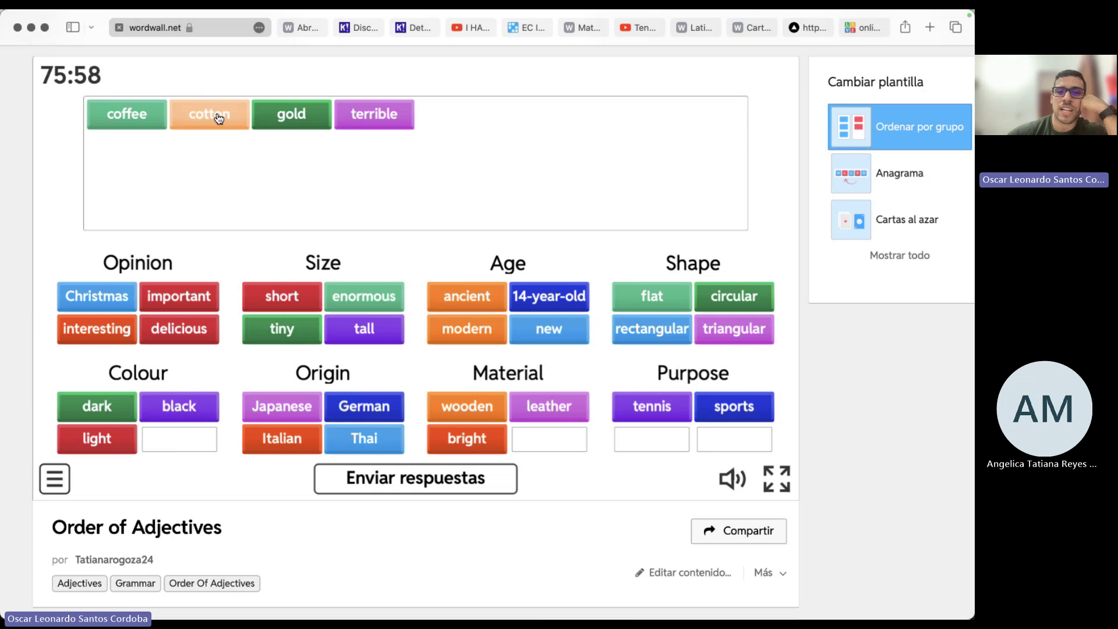
pyautogui.moveTo(225, 126); pyautogui.dragTo(563, 457)
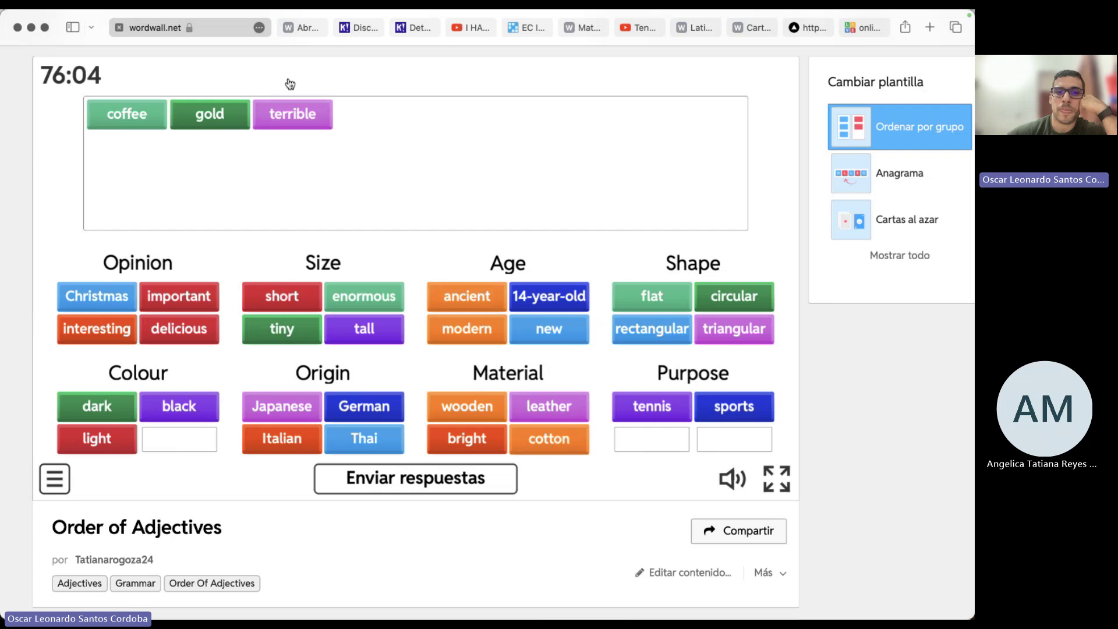
# - Sort "gold" into the Colour group and replace "Christmas" in the Opinion group with "terrible"
pyautogui.moveTo(209, 114); pyautogui.dragTo(428, 203)
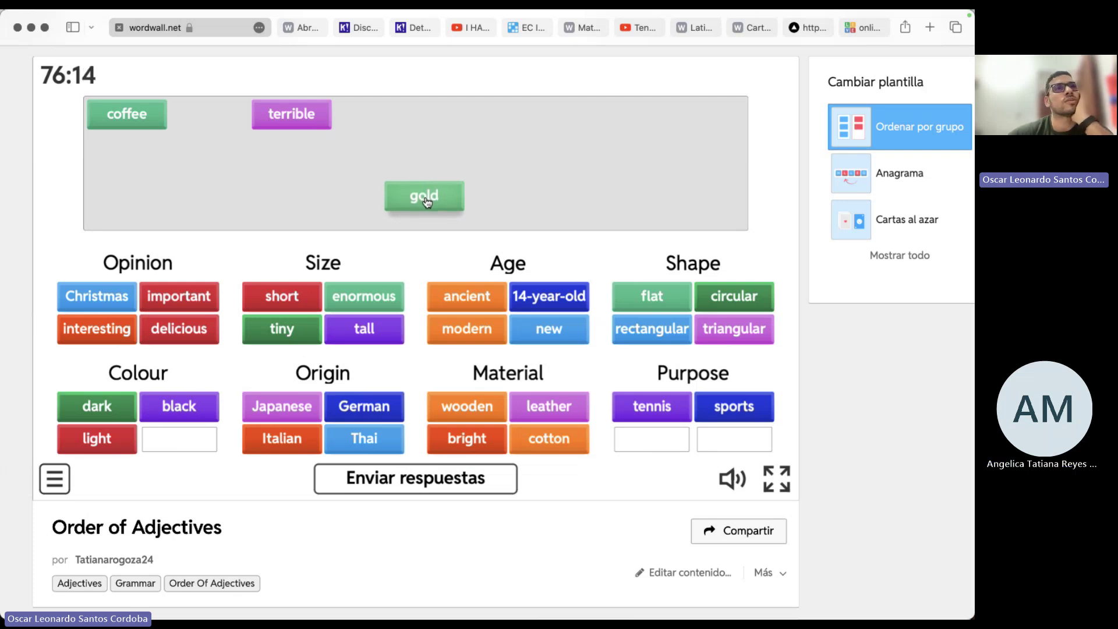
pyautogui.moveTo(427, 202); pyautogui.dragTo(182, 447)
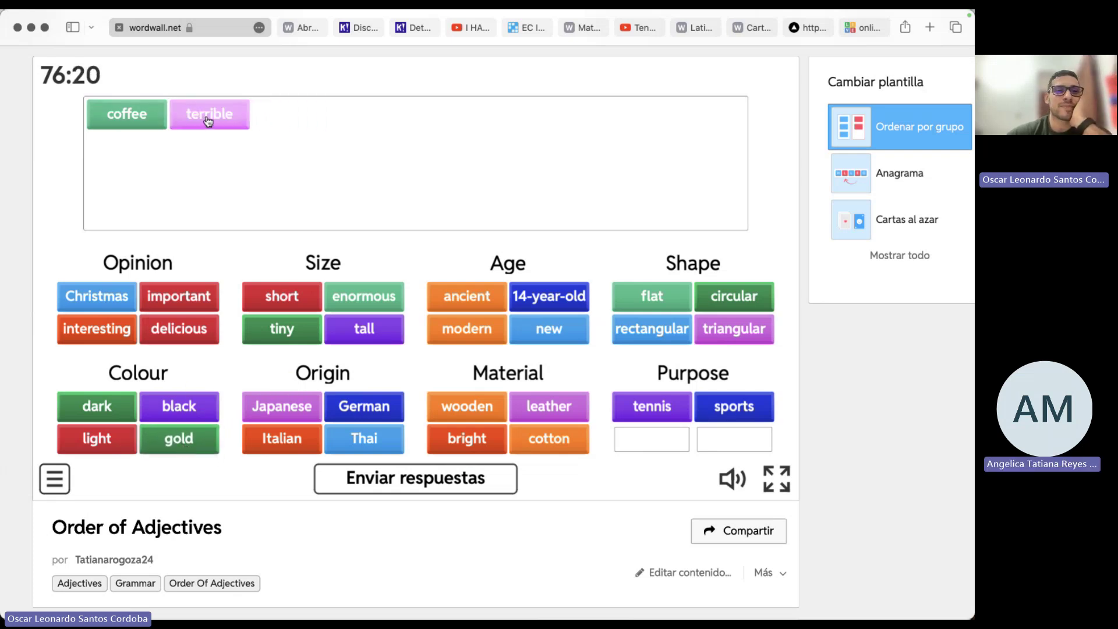
pyautogui.moveTo(208, 121); pyautogui.dragTo(200, 145)
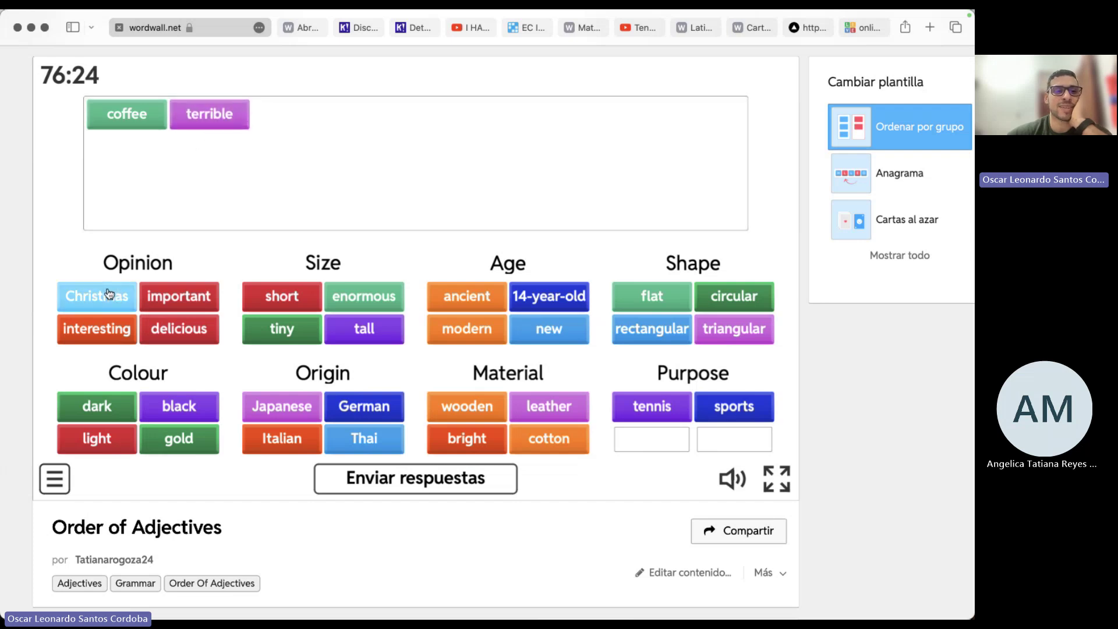
pyautogui.moveTo(98, 295)
pyautogui.mouseDown()
pyautogui.moveTo(317, 165)
pyautogui.moveTo(228, 128)
pyautogui.moveTo(113, 296)
pyautogui.mouseUp()
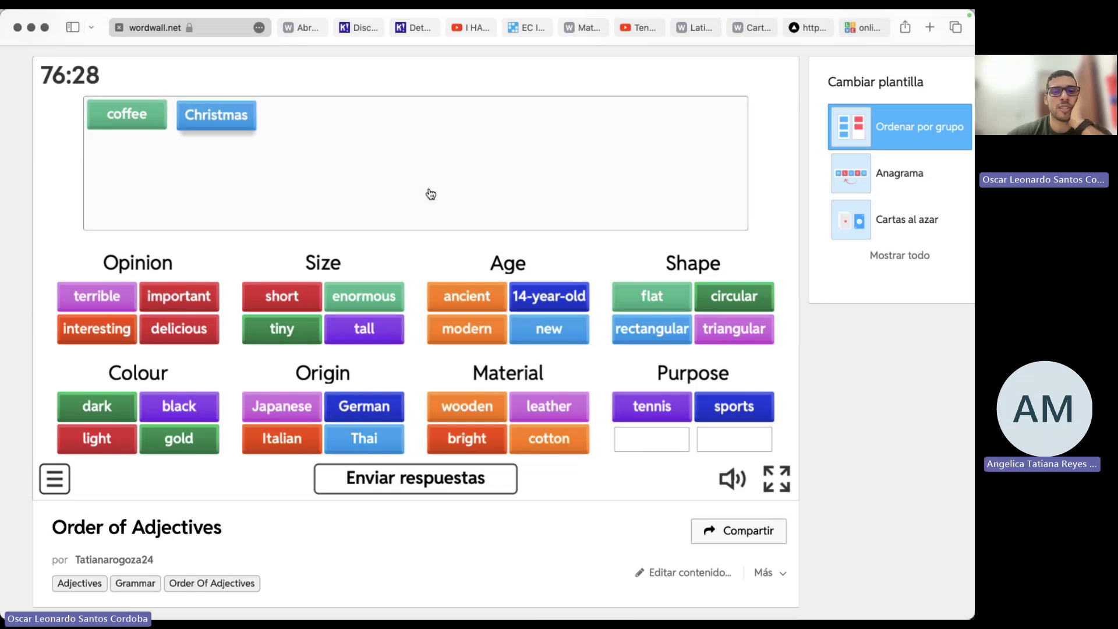
# - Sort "Christmas" and "coffee" into the Purpose group and submit the exercise answers
pyautogui.moveTo(228, 122); pyautogui.dragTo(643, 441)
pyautogui.moveTo(142, 125); pyautogui.dragTo(737, 452)
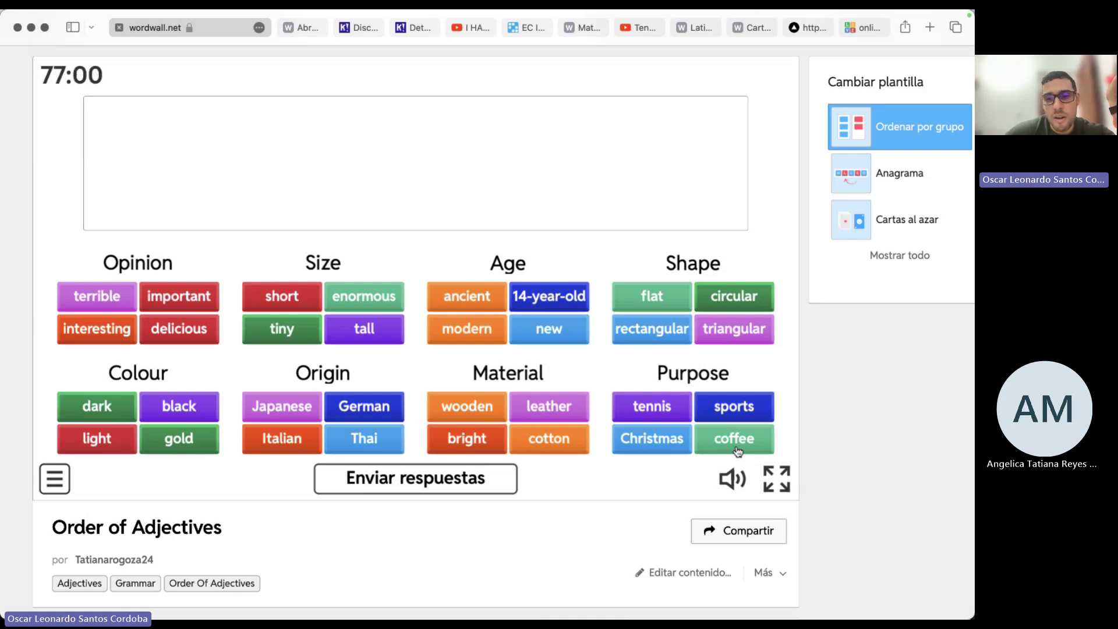
pyautogui.click(426, 485)
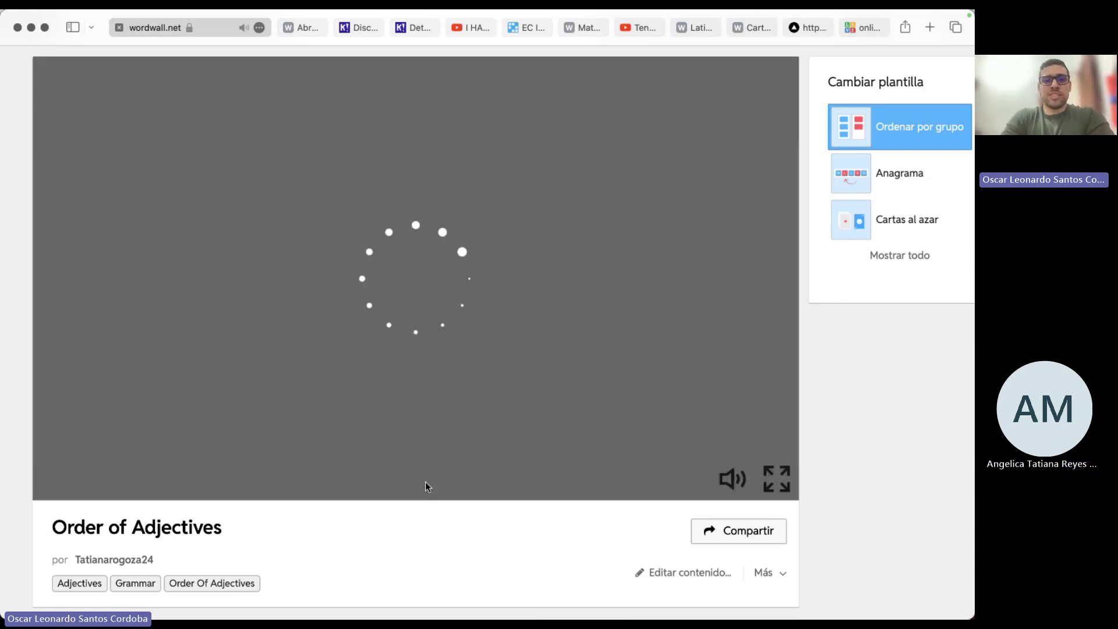
# - Switch to the Microsoft Teams meeting window and request to stop the recording and transcription
pyautogui.hotkey('ctrl', 'Up')
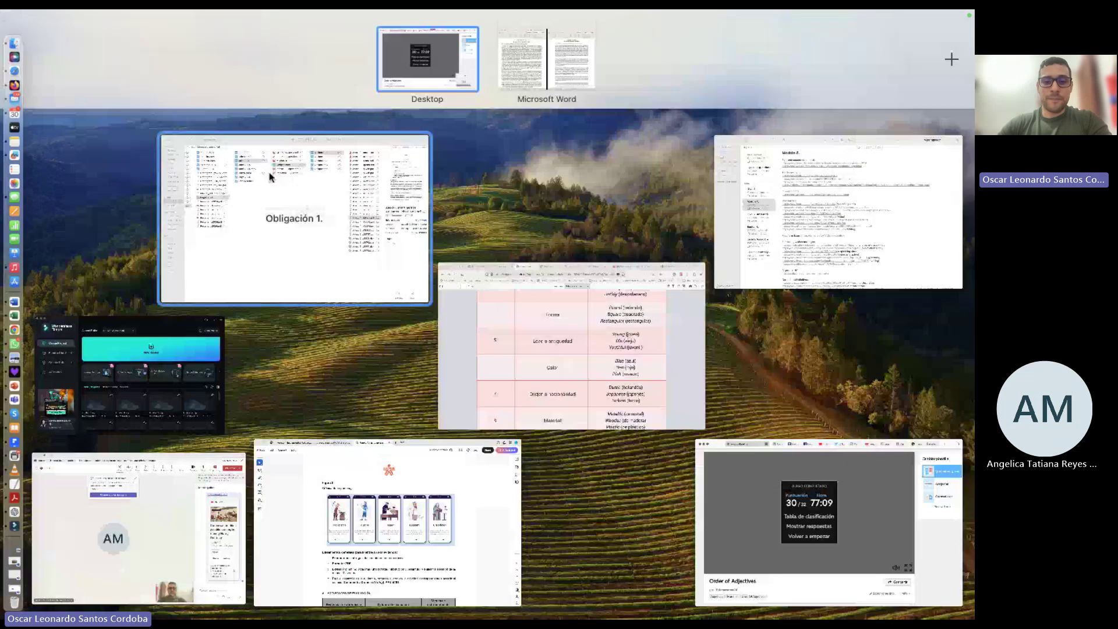
pyautogui.click(160, 526)
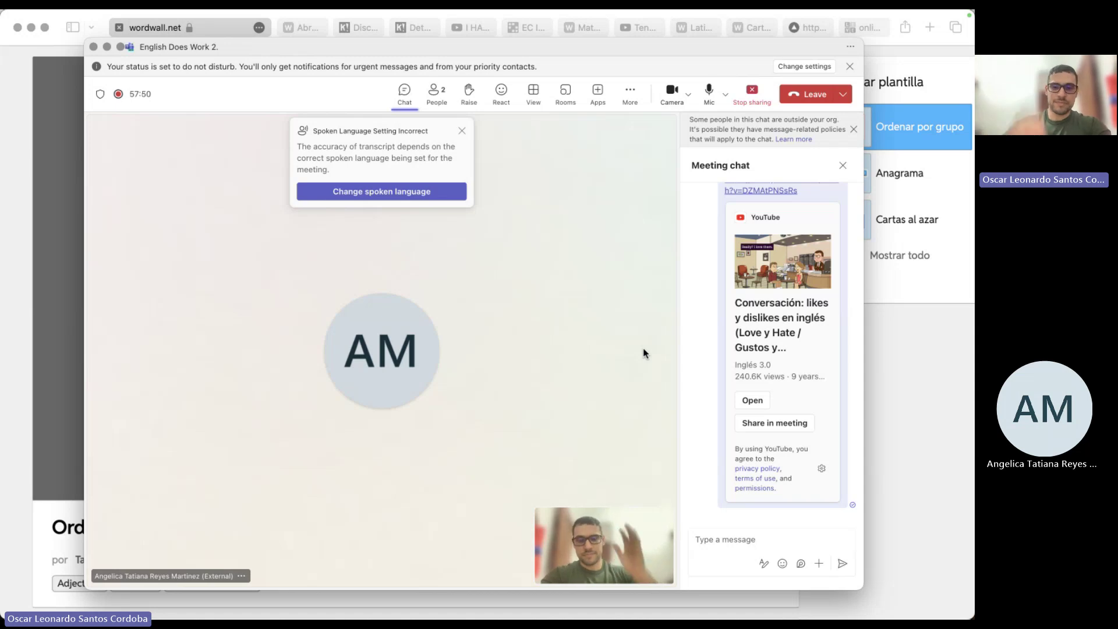
pyautogui.click(631, 98)
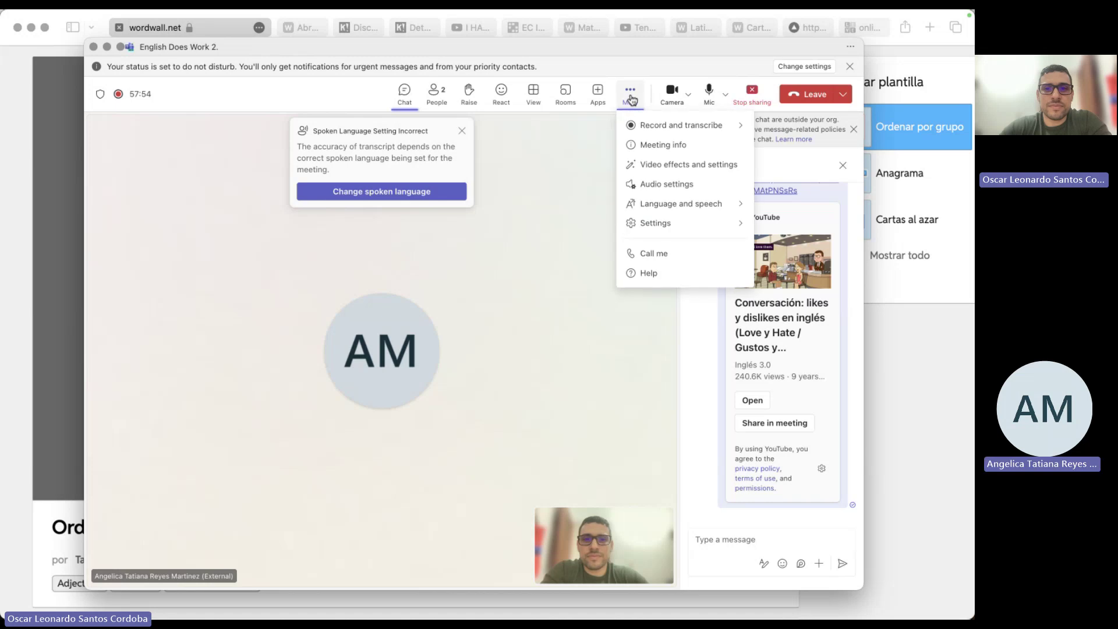
pyautogui.moveTo(655, 128)
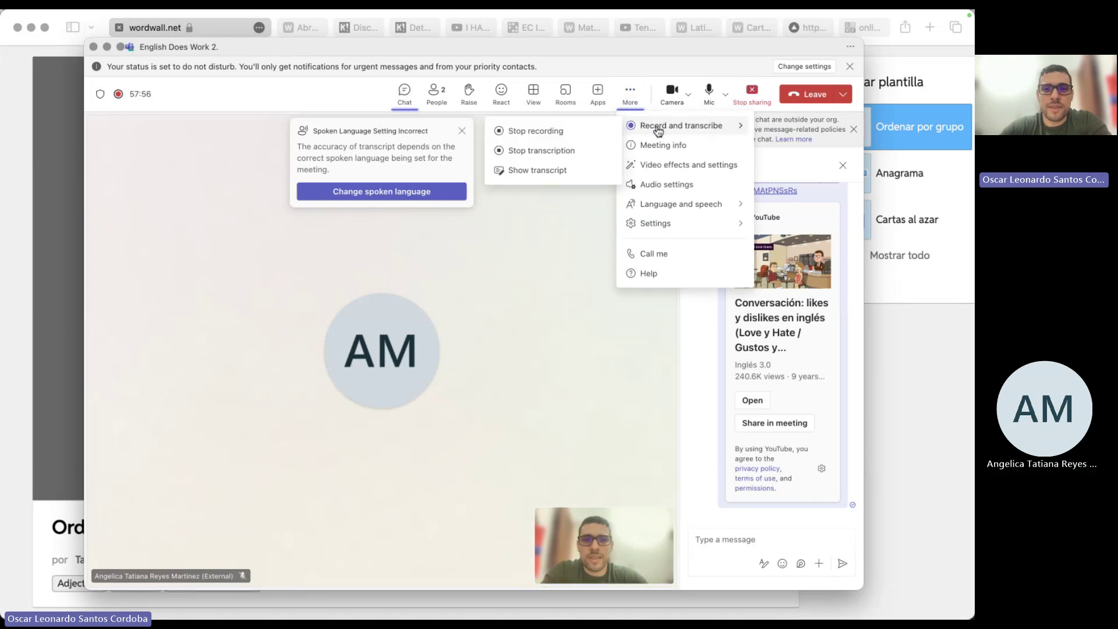
pyautogui.click(582, 131)
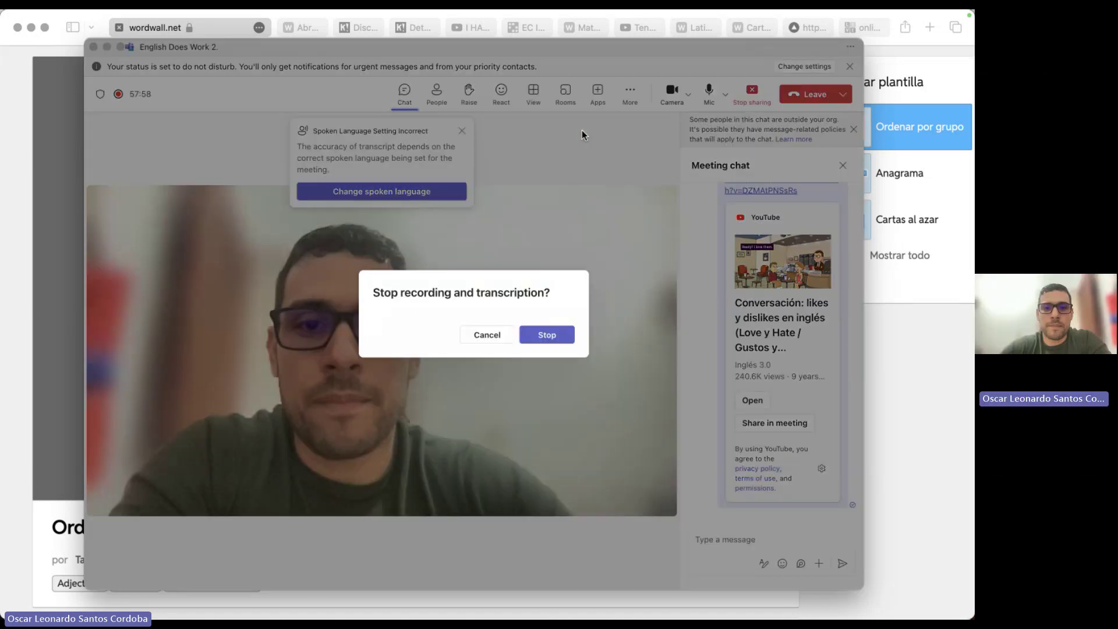